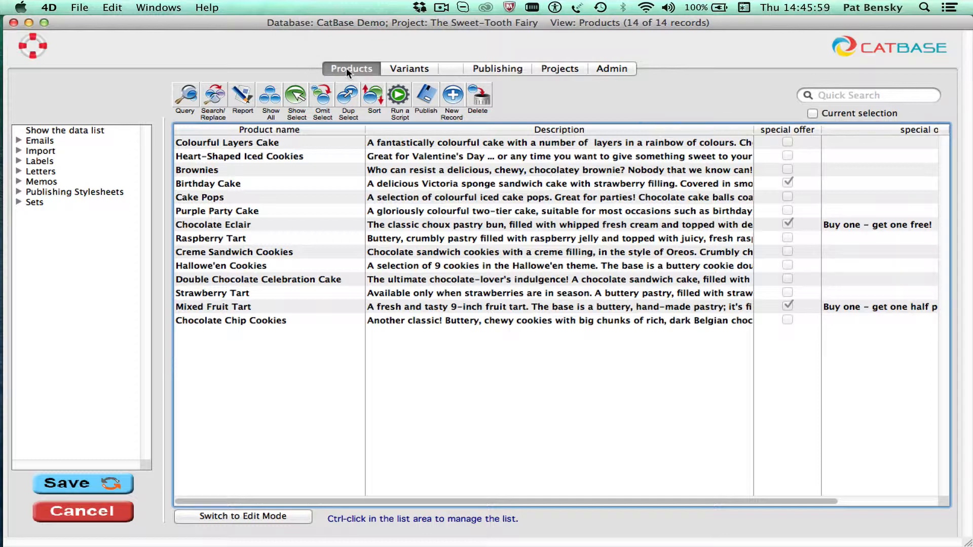
# Create a new product record named "Dog biscuits" with the description "Like Bonios!"
pyautogui.click(453, 95)
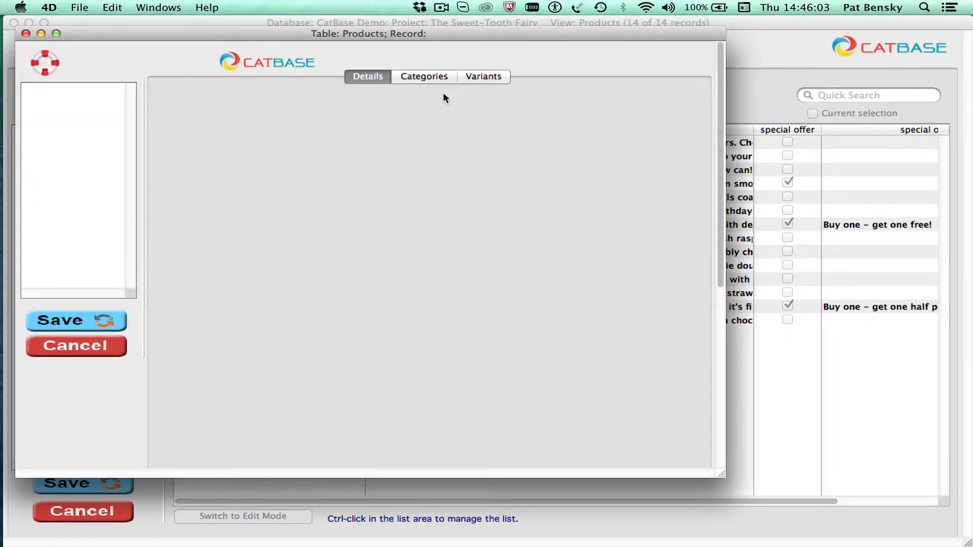
pyautogui.click(248, 99)
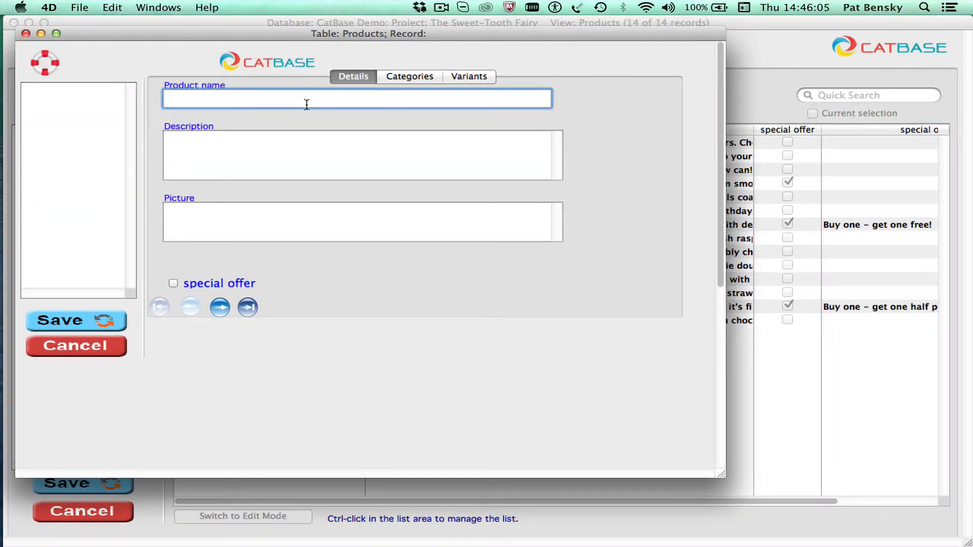
pyautogui.moveTo(307, 105)
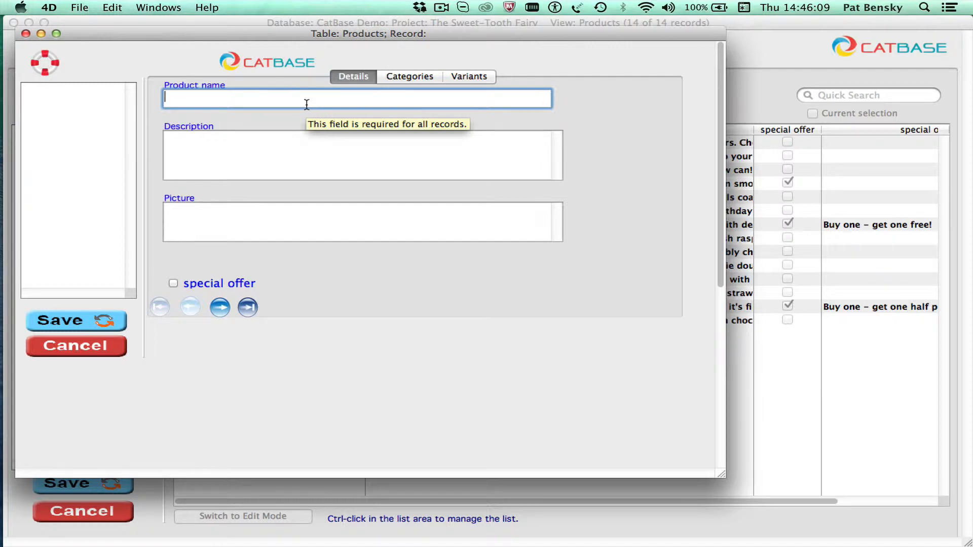
pyautogui.write('Dog biscuits')
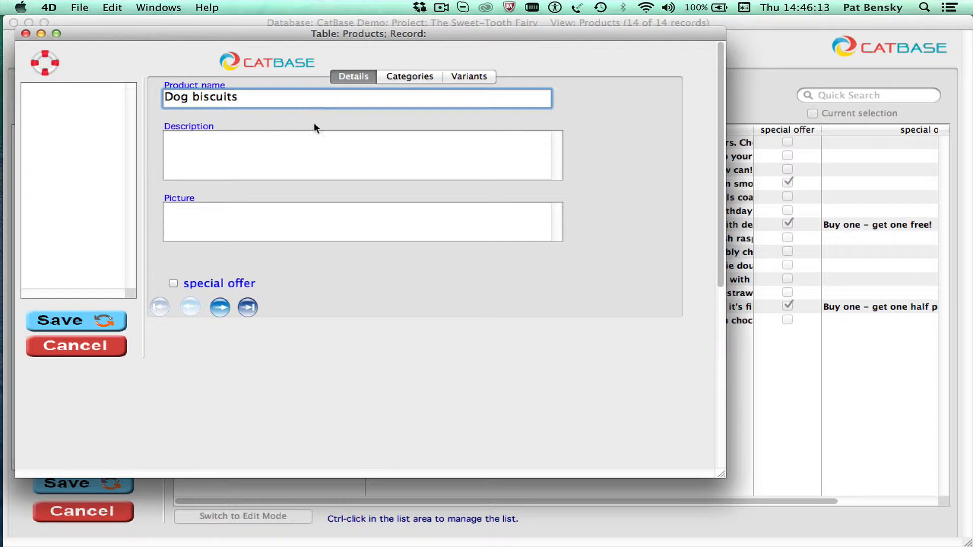
pyautogui.click(322, 141)
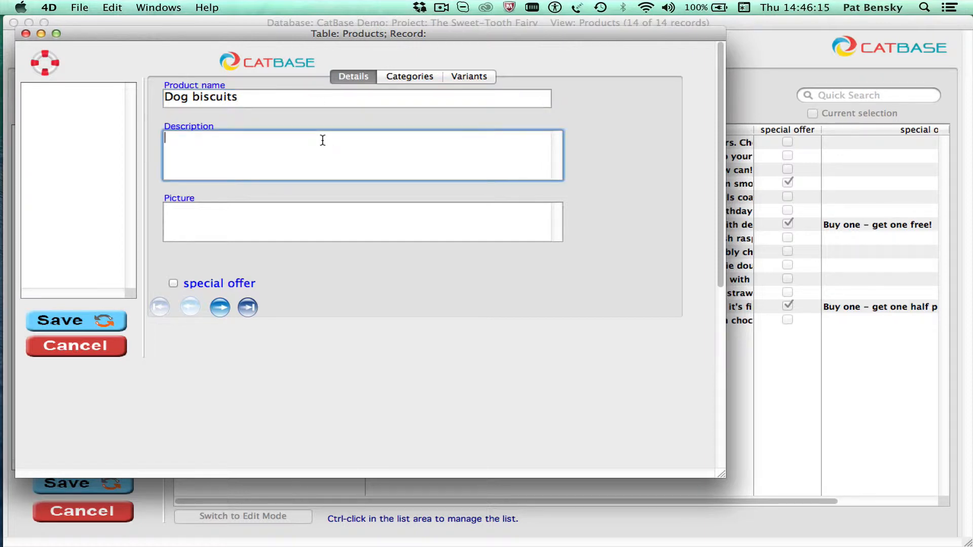
pyautogui.write('Like Bonios!')
# Assign dog-biscuits.jpg from the Demo images folder as the product's picture and preview the image
pyautogui.click(341, 215)
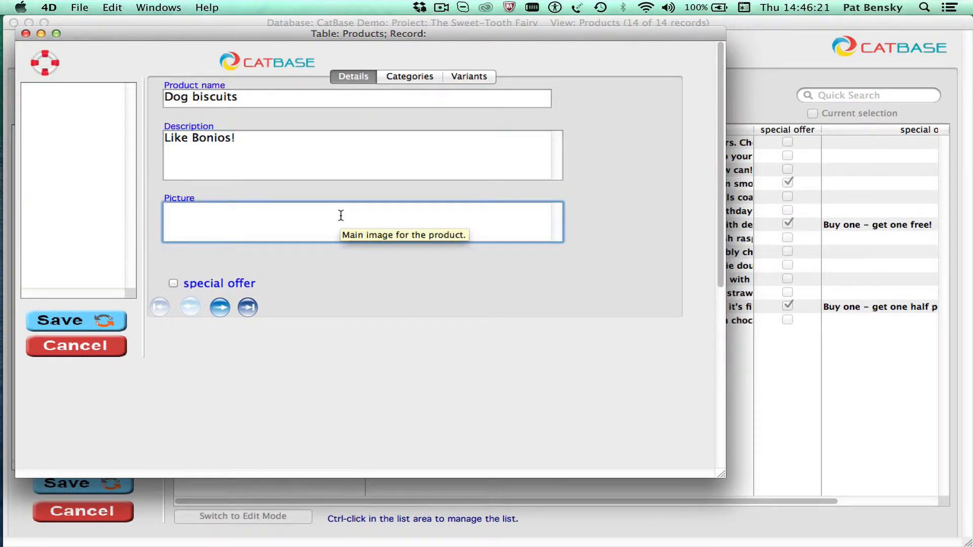
pyautogui.rightClick(341, 218)
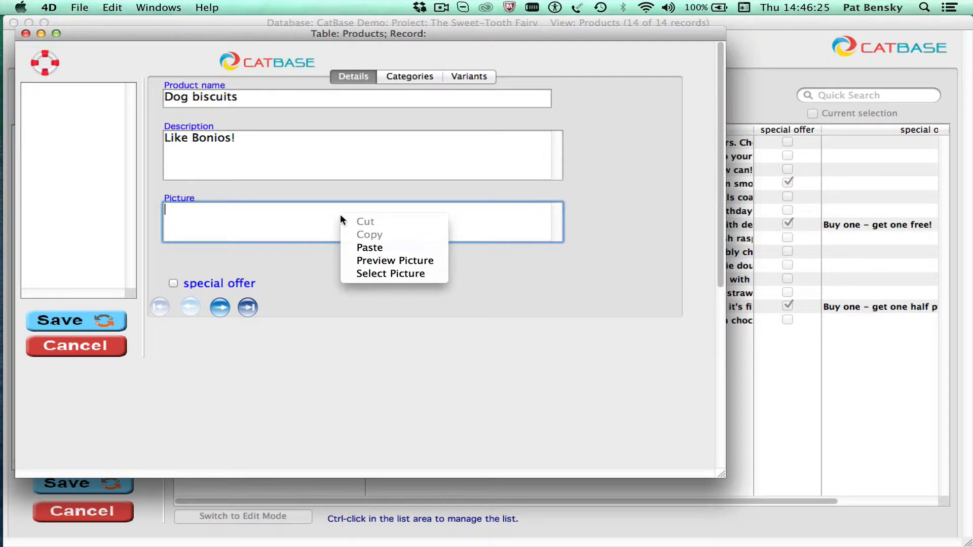
pyautogui.click(373, 274)
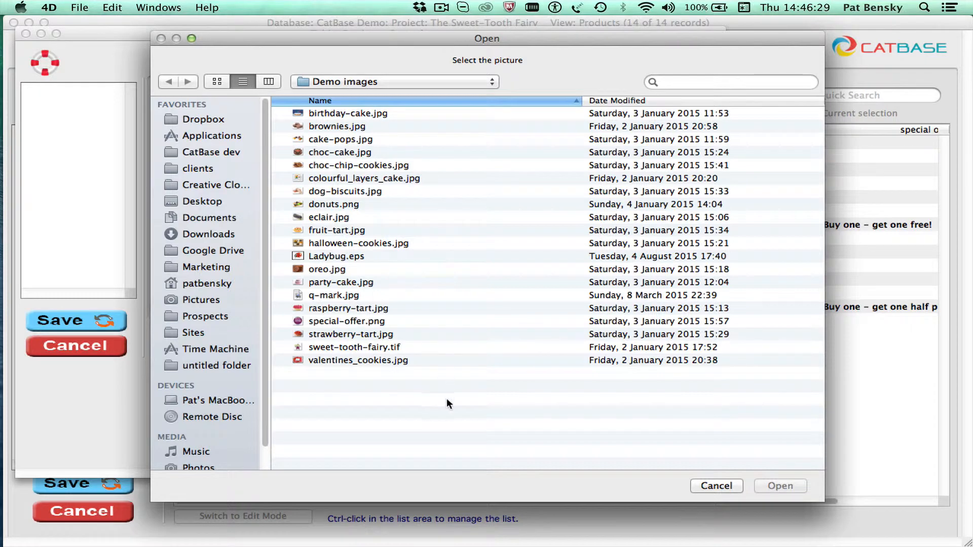
pyautogui.doubleClick(370, 191)
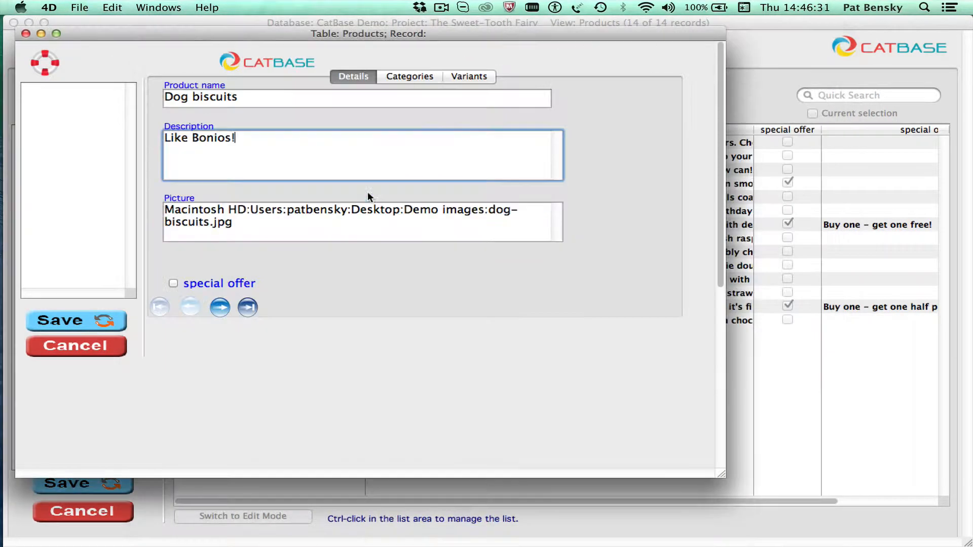
pyautogui.rightClick(261, 222)
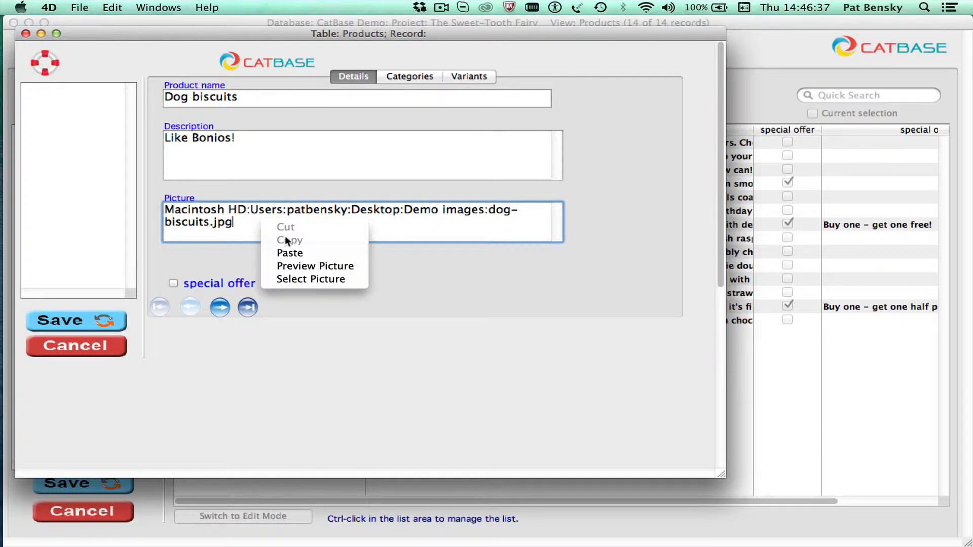
pyautogui.click(298, 267)
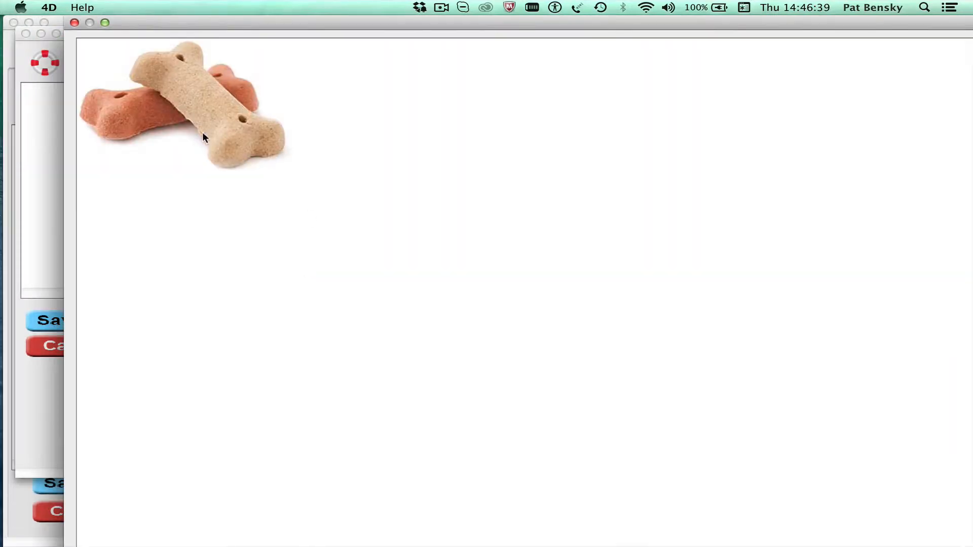
pyautogui.click(74, 23)
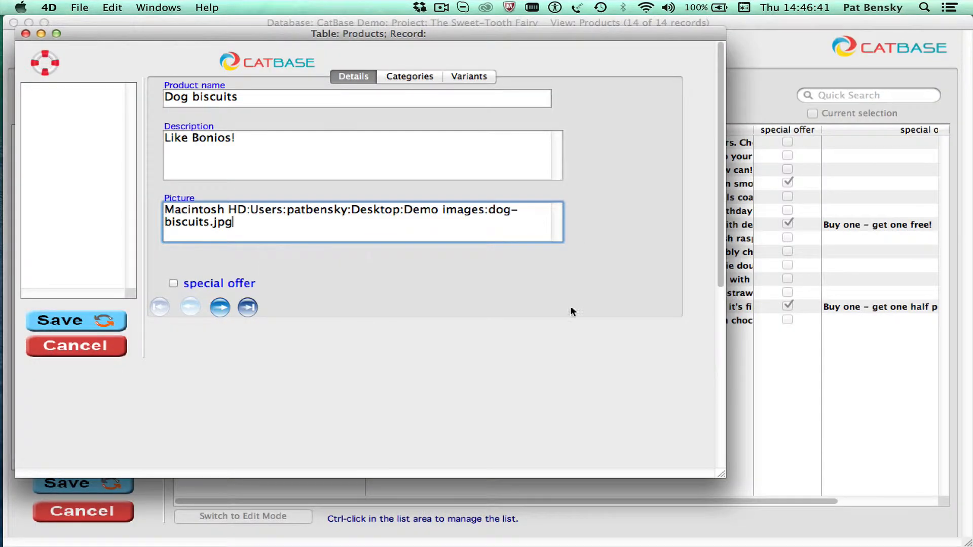
# Add a new category named "Pets" to the Dog biscuits product, saving its default category properties
pyautogui.click(399, 77)
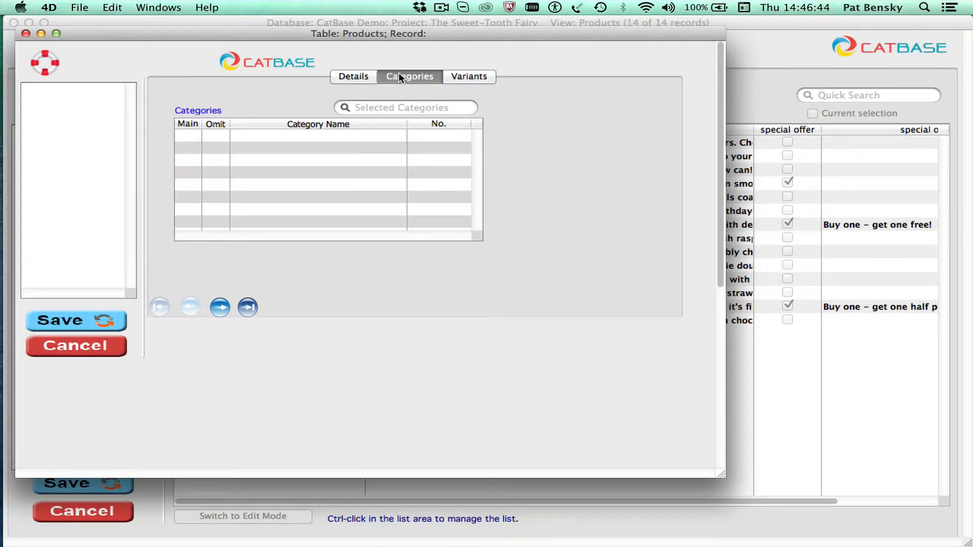
pyautogui.keyDown('ctrl'); pyautogui.click(247, 162); pyautogui.keyUp('ctrl')
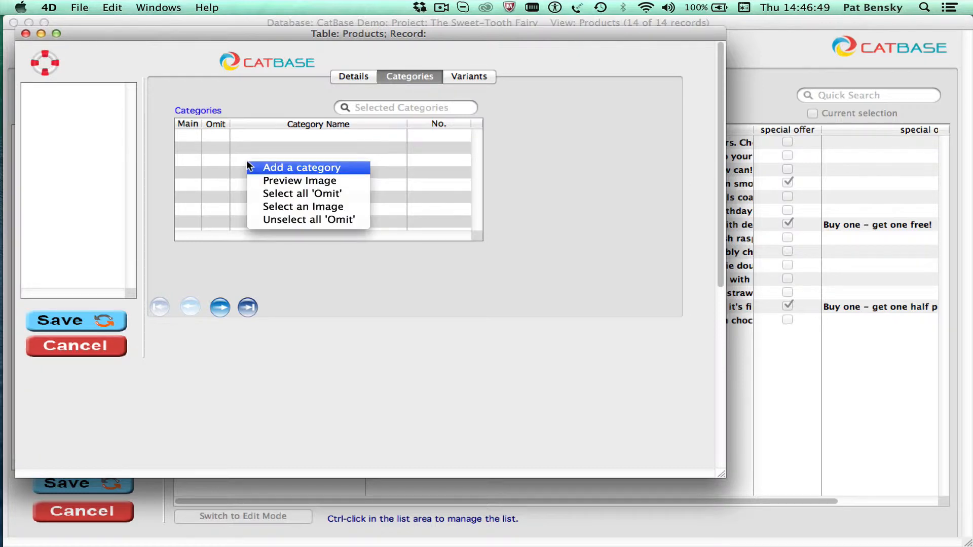
pyautogui.click(278, 167)
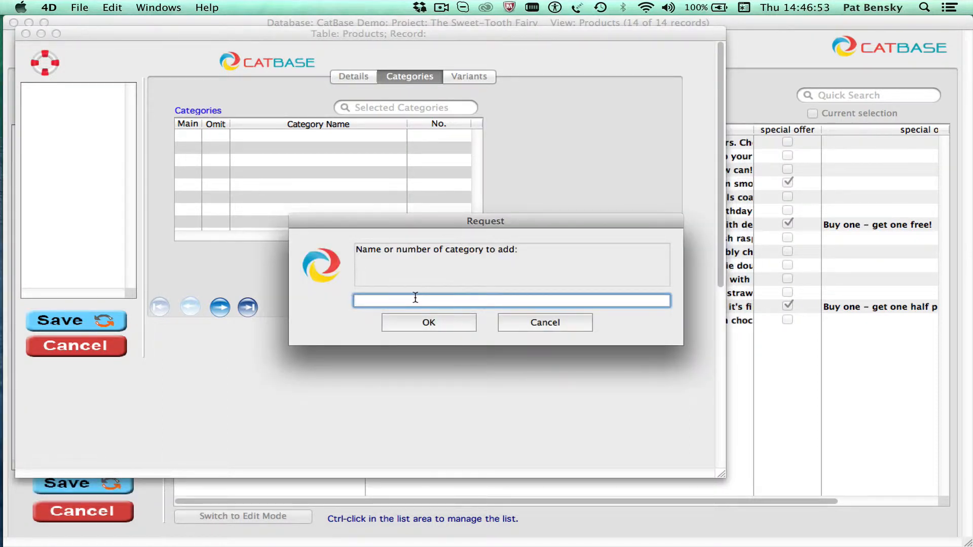
pyautogui.write('Pets')
pyautogui.click(425, 323)
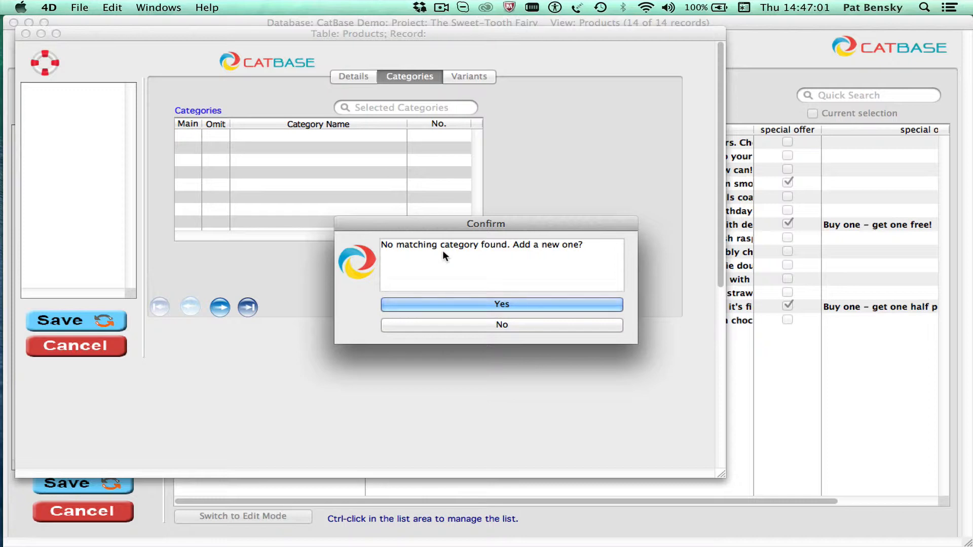
pyautogui.click(502, 304)
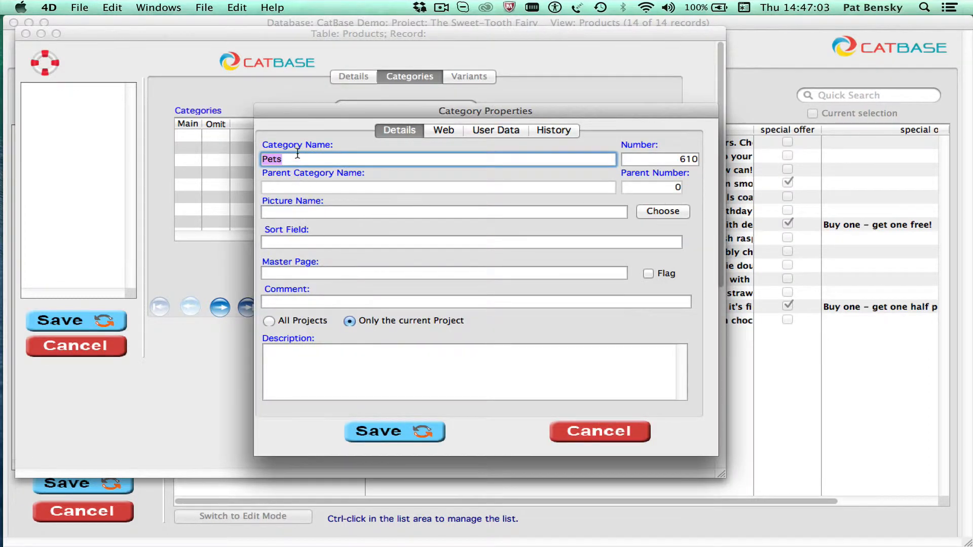
pyautogui.click(406, 433)
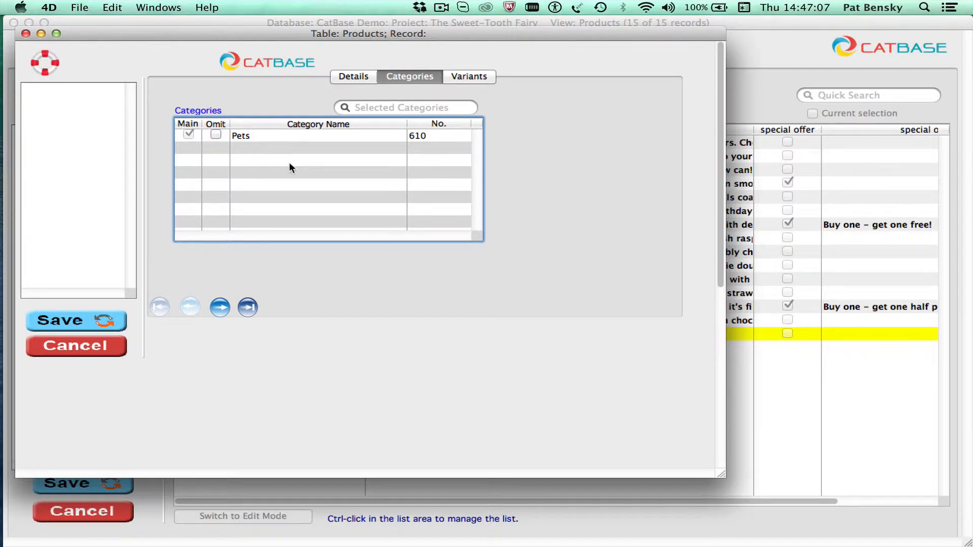
# Add a second new category named "Dogs" to the product, saving its default category properties
pyautogui.keyDown('ctrl'); pyautogui.click(289, 163); pyautogui.keyUp('ctrl')
pyautogui.click(313, 173)
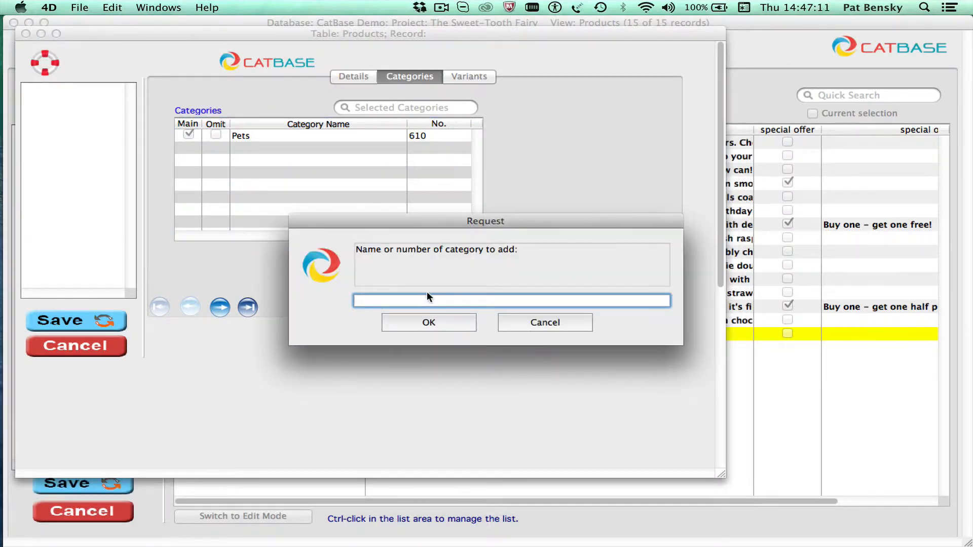
pyautogui.write('Dogs')
pyautogui.click(428, 322)
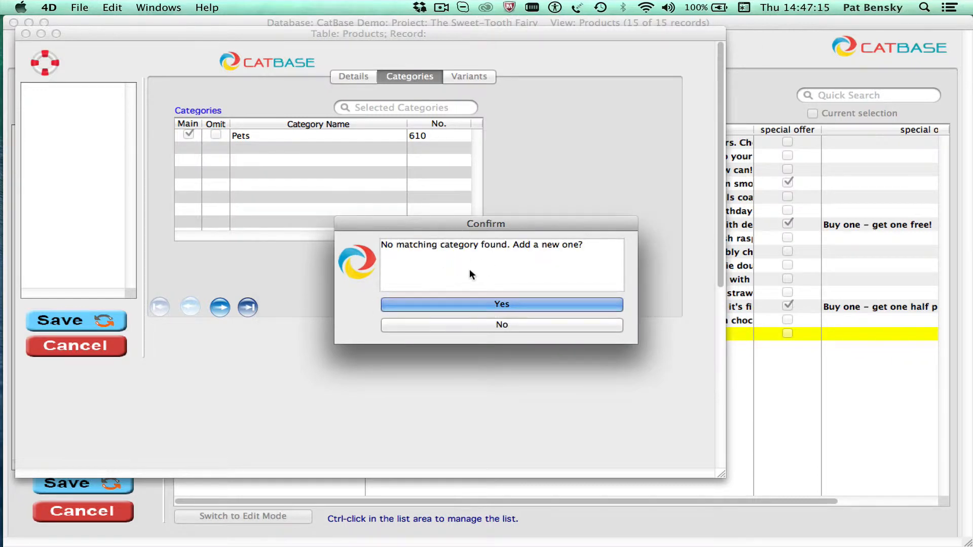
pyautogui.click(573, 303)
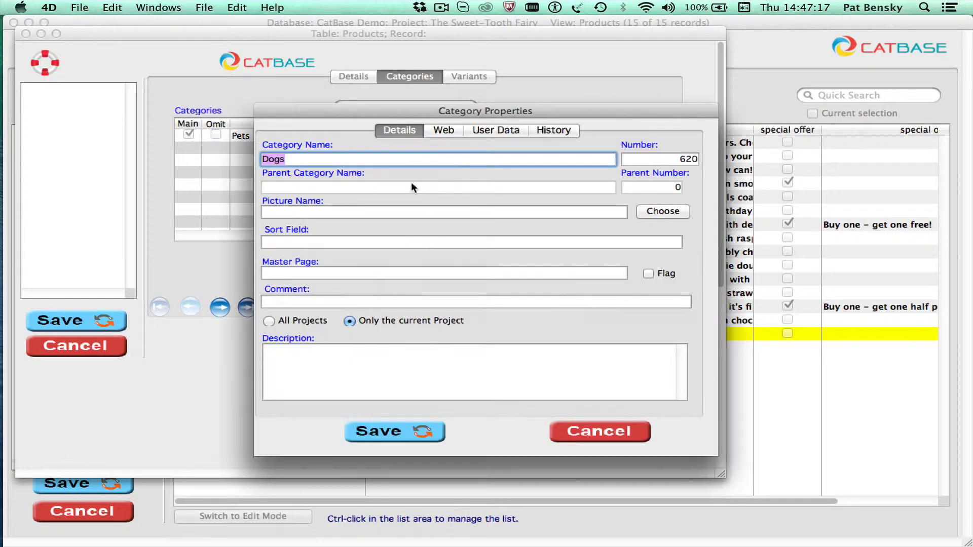
pyautogui.click(380, 429)
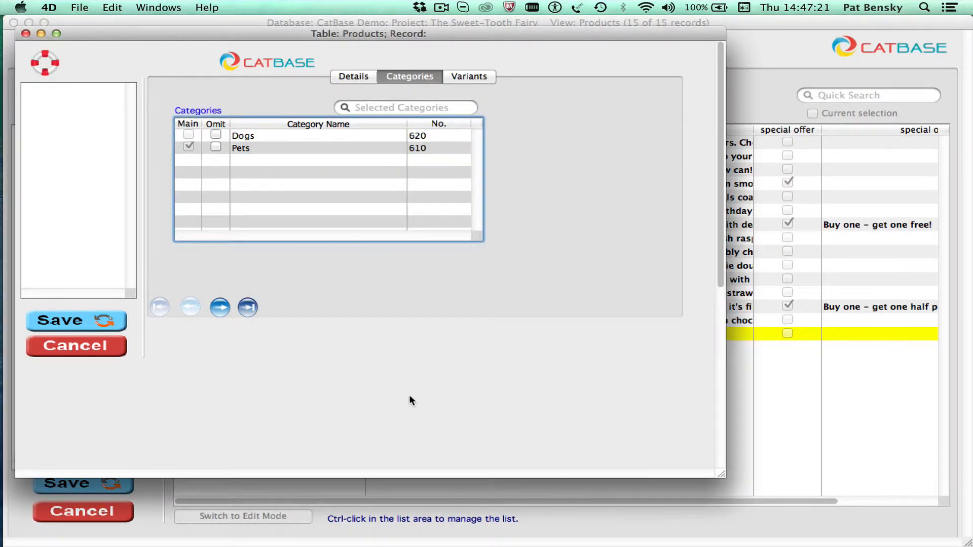
# Add a new variant record to the product, named "Small" with the description "For little dogs"
pyautogui.click(476, 77)
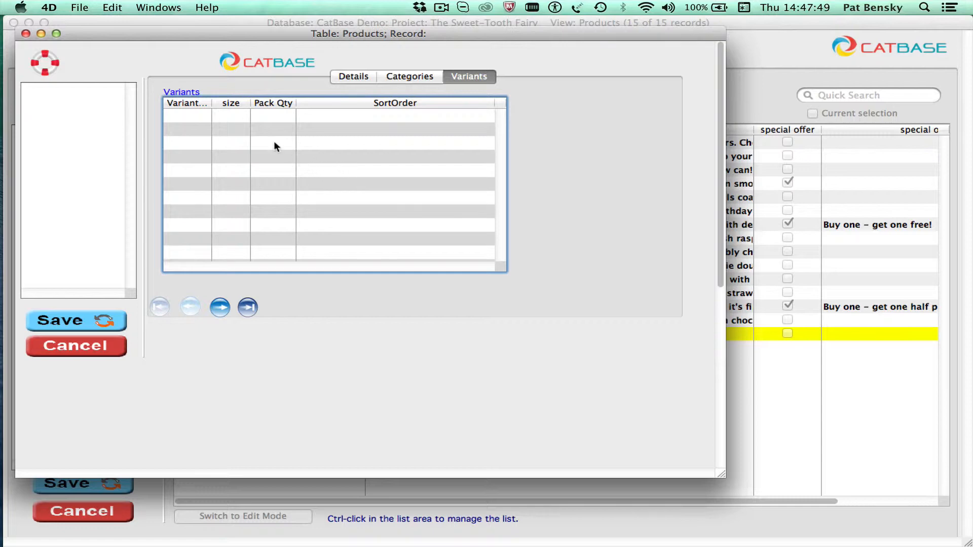
pyautogui.keyDown('ctrl'); pyautogui.click(318, 149); pyautogui.keyUp('ctrl')
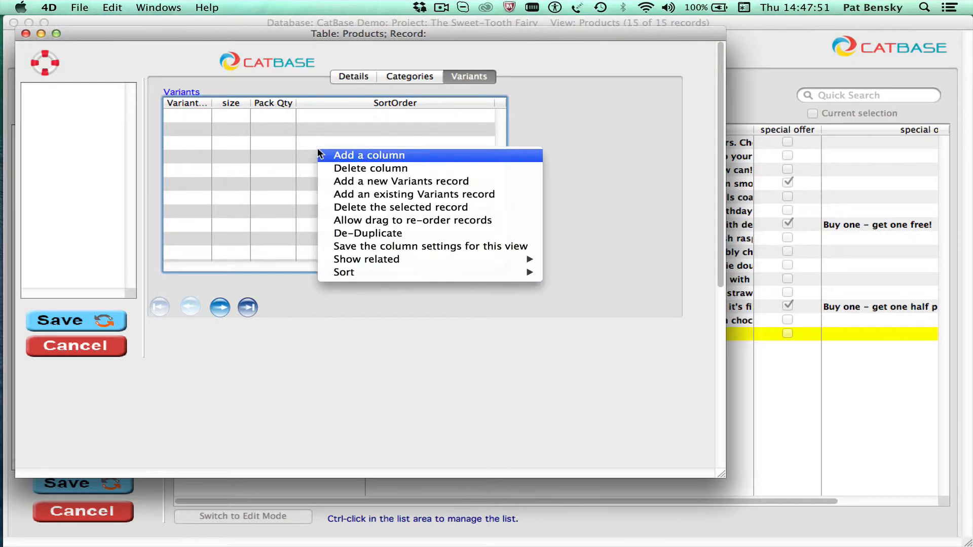
pyautogui.click(419, 187)
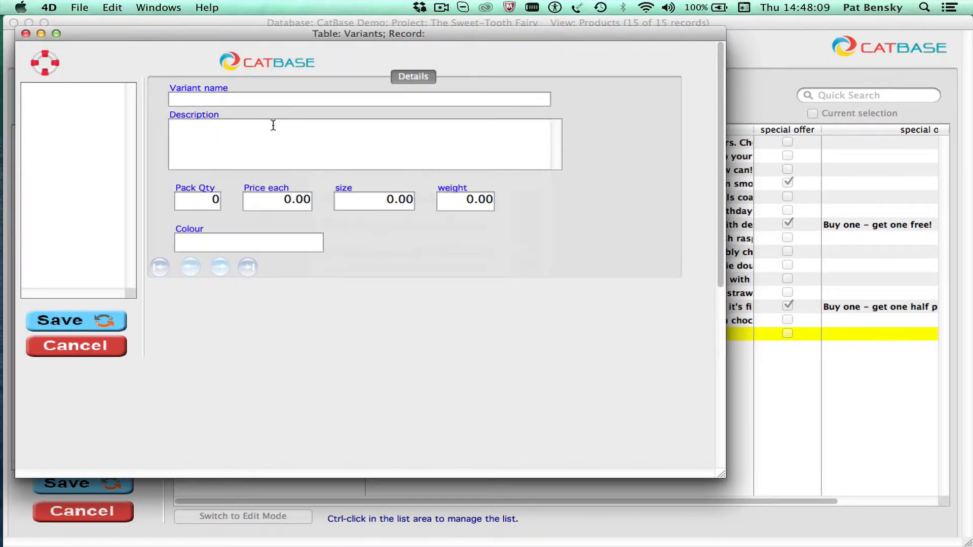
pyautogui.click(244, 95)
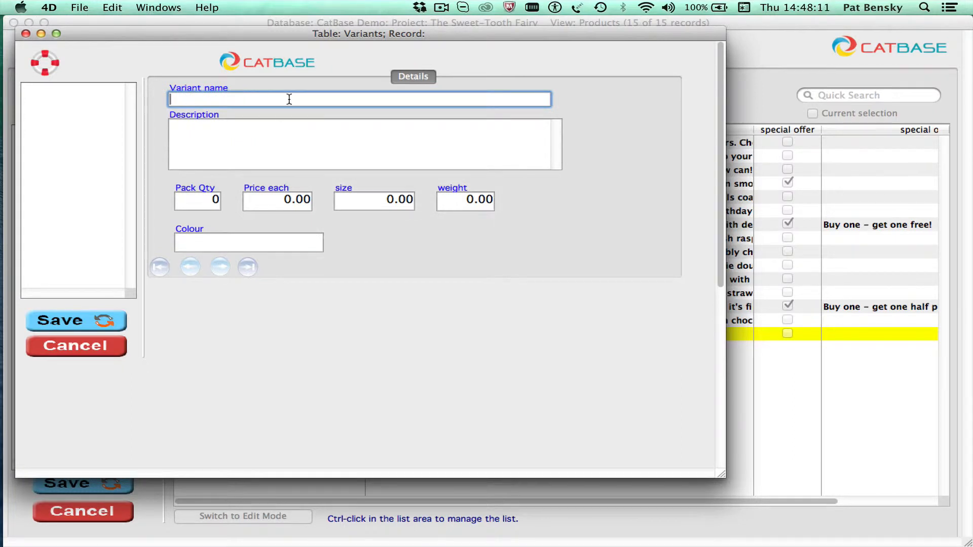
pyautogui.write('Small')
pyautogui.click(346, 143)
pyautogui.write('Fo')
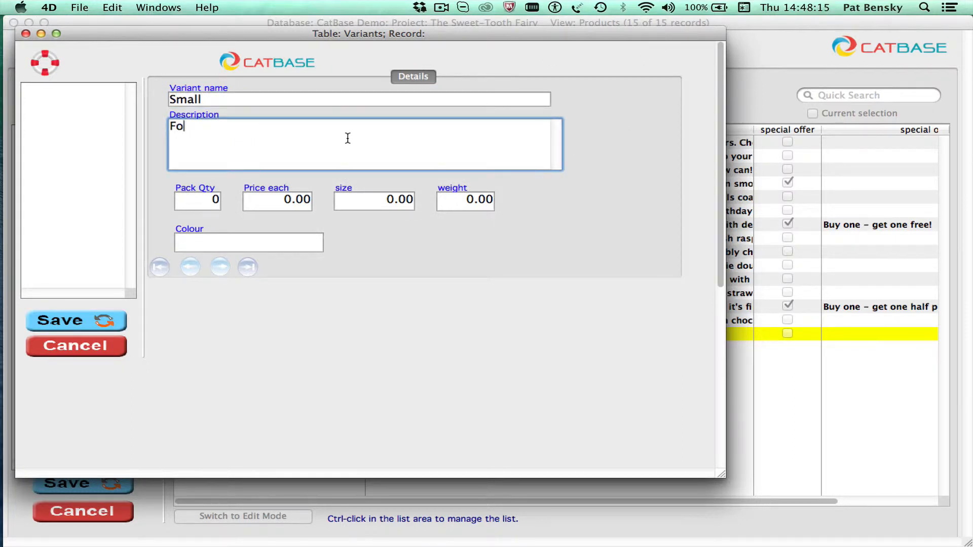
pyautogui.write('r little dogs')
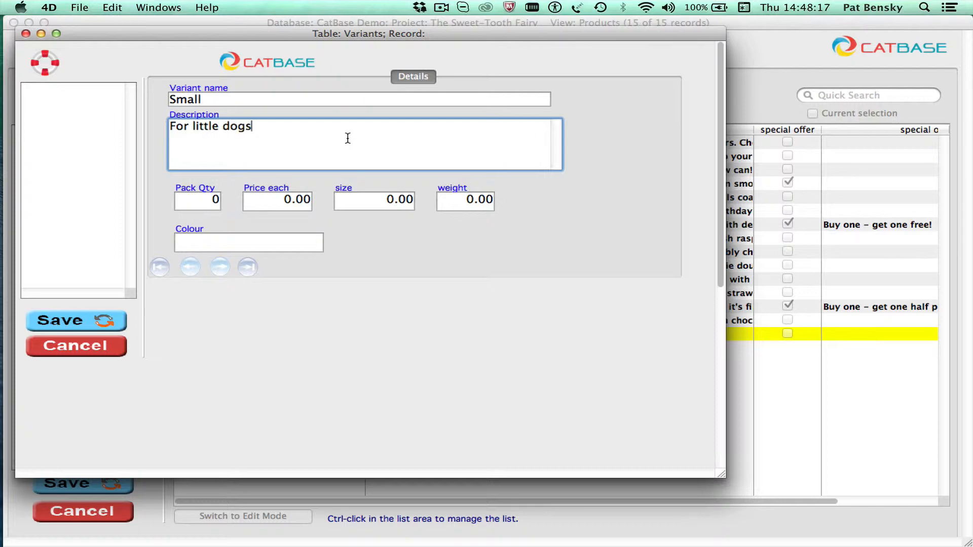
# Set the Small variant's pack quantity to 50 and its price each to 5.50, and save the variant
pyautogui.click(207, 201)
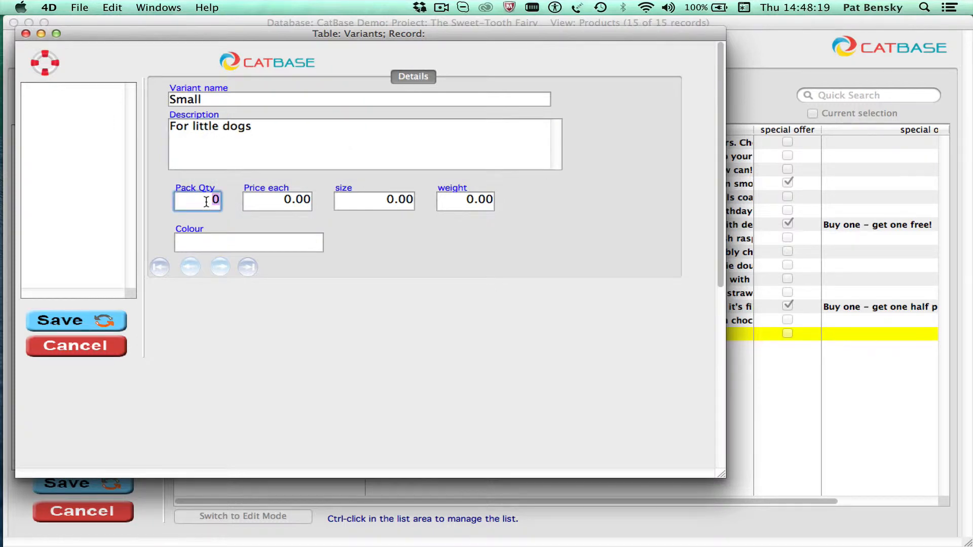
pyautogui.write('50')
pyautogui.press('Tab')
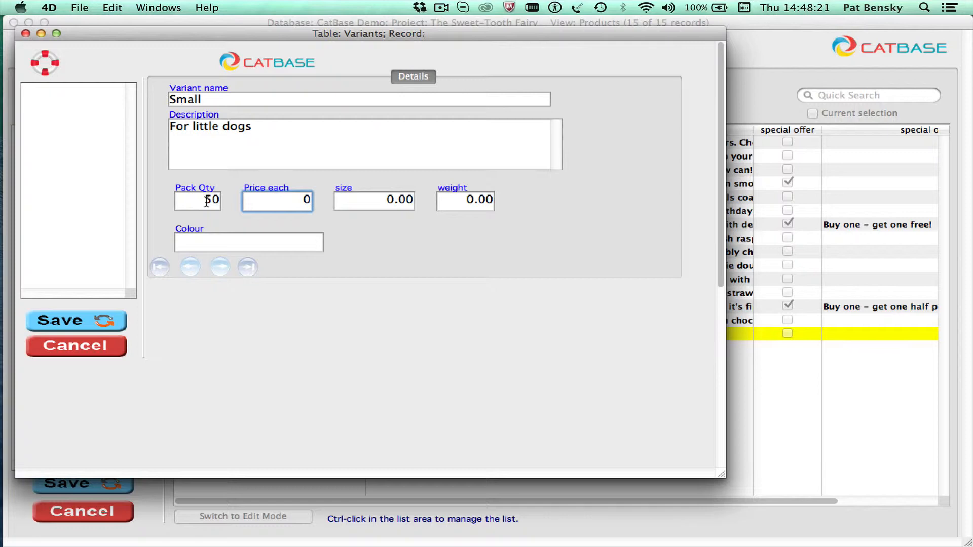
pyautogui.write('5.50')
pyautogui.click(62, 323)
# Add another new variant record to the product, named "Large" with the description "For big mutts."
pyautogui.keyDown('ctrl'); pyautogui.click(261, 176); pyautogui.keyUp('ctrl')
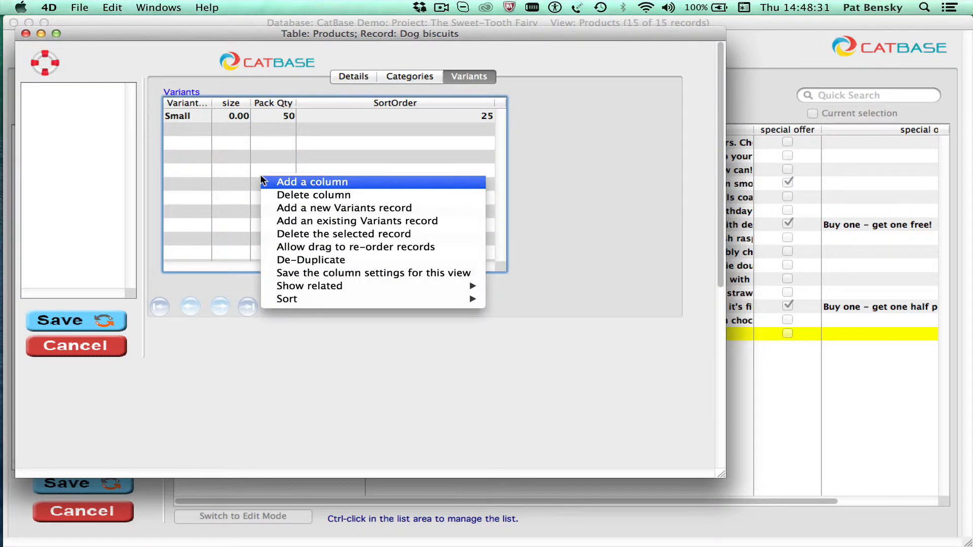
pyautogui.click(334, 209)
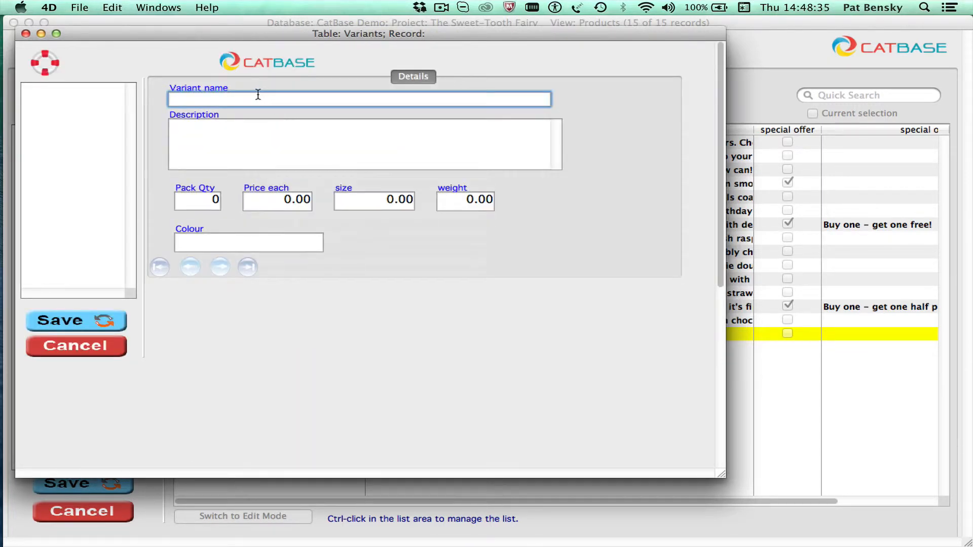
pyautogui.write('Large')
pyautogui.click(264, 136)
pyautogui.write('For ')
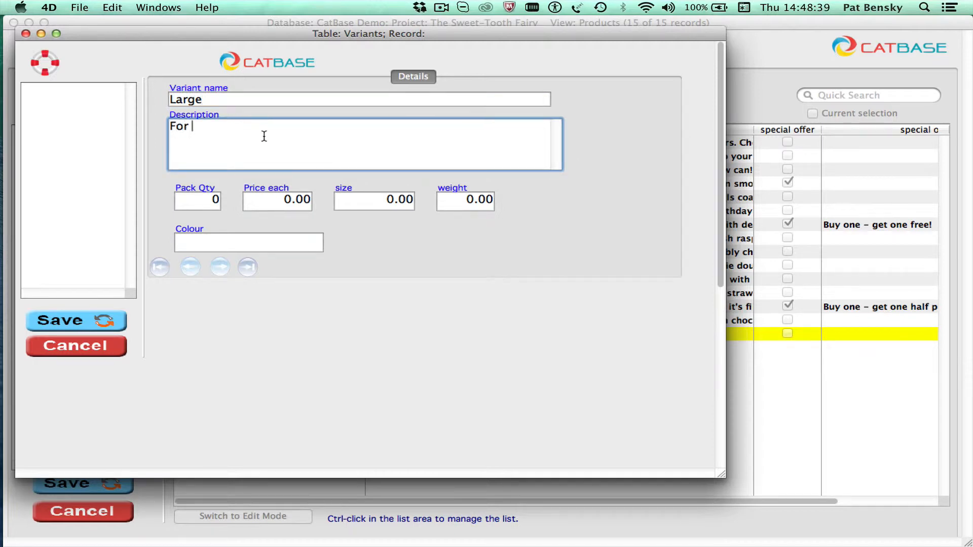
pyautogui.write('big mutts.')
# Set the Large variant's pack quantity to 50 and price each to 8.50, and save the variant and the Dog biscuits product record
pyautogui.click(215, 202)
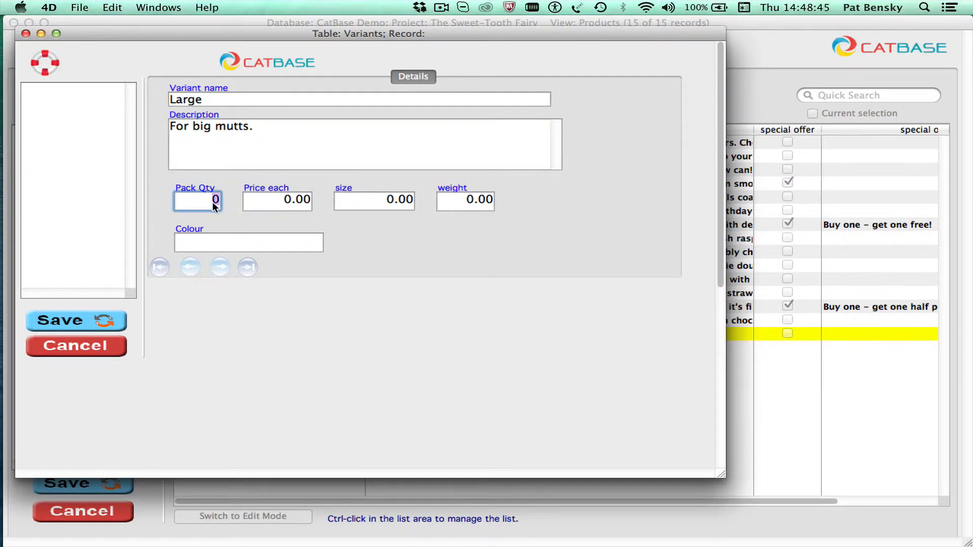
pyautogui.write('50')
pyautogui.click(259, 200)
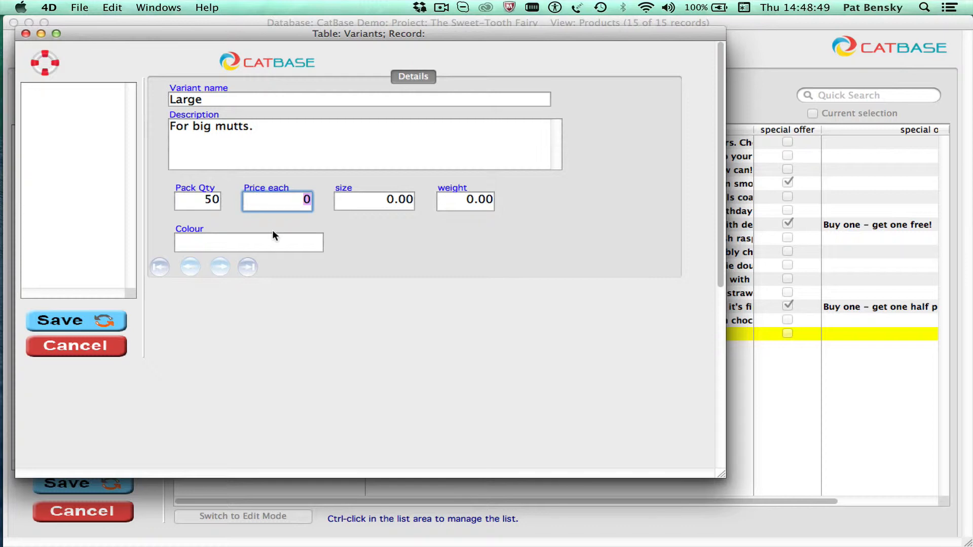
pyautogui.write('8.50')
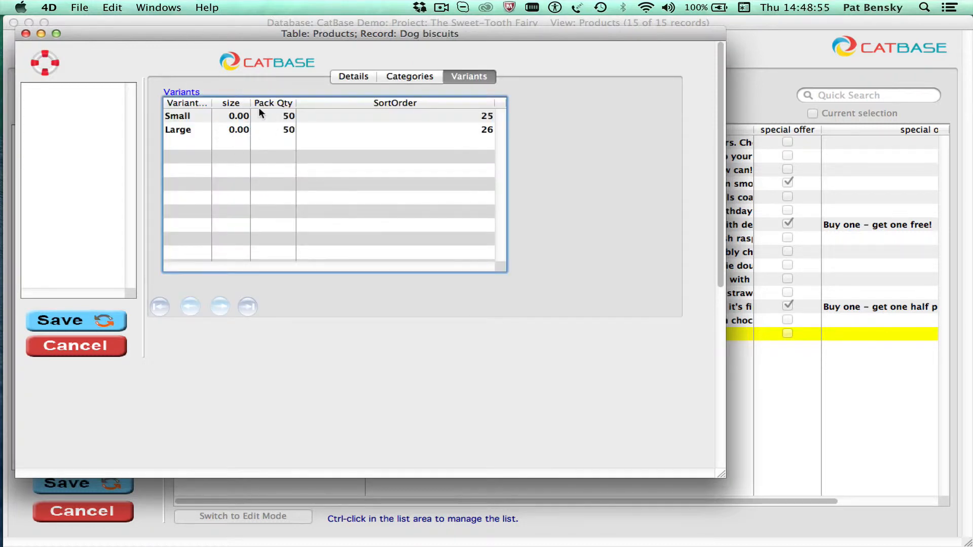
pyautogui.click(365, 75)
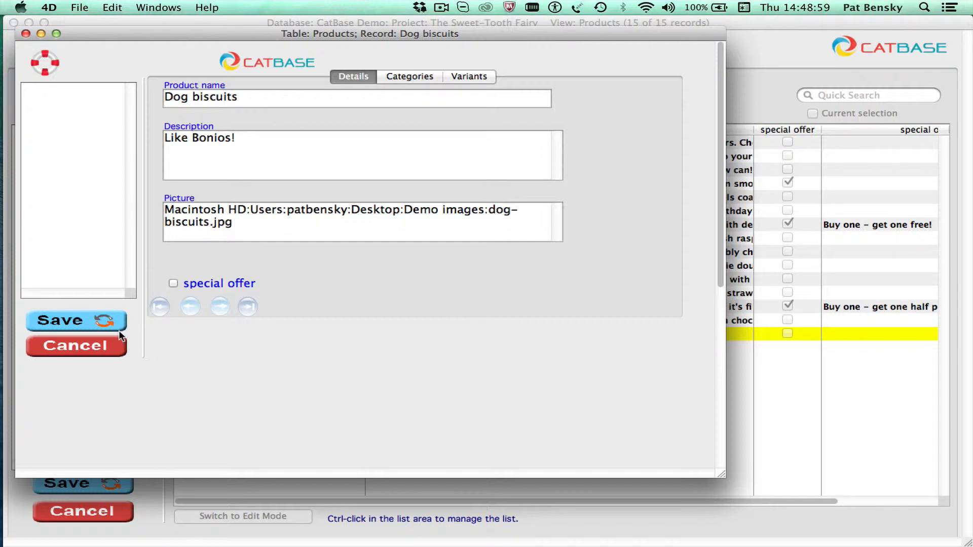
pyautogui.click(87, 319)
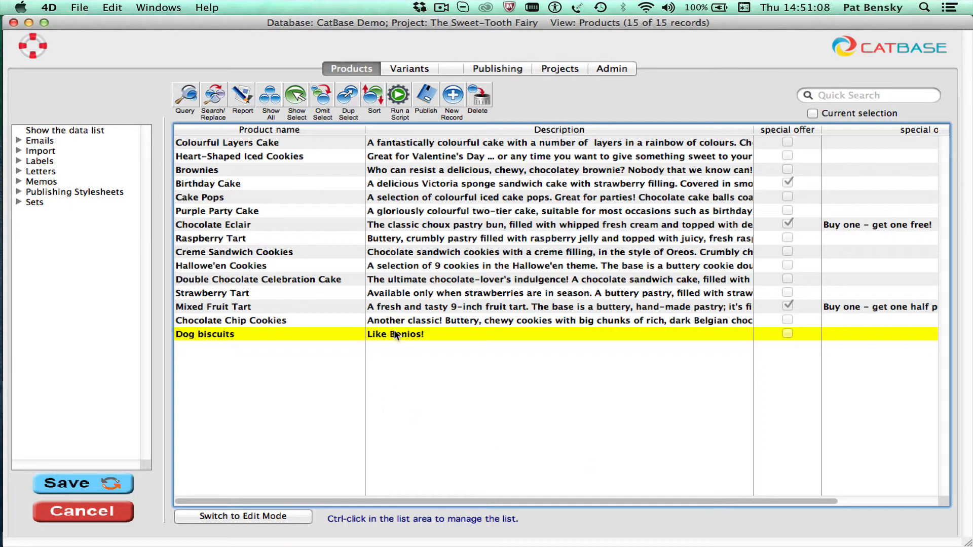
# Reopen the Dog biscuits product, change its description to "Like Bonios only tastier." and save the record
pyautogui.doubleClick(454, 330)
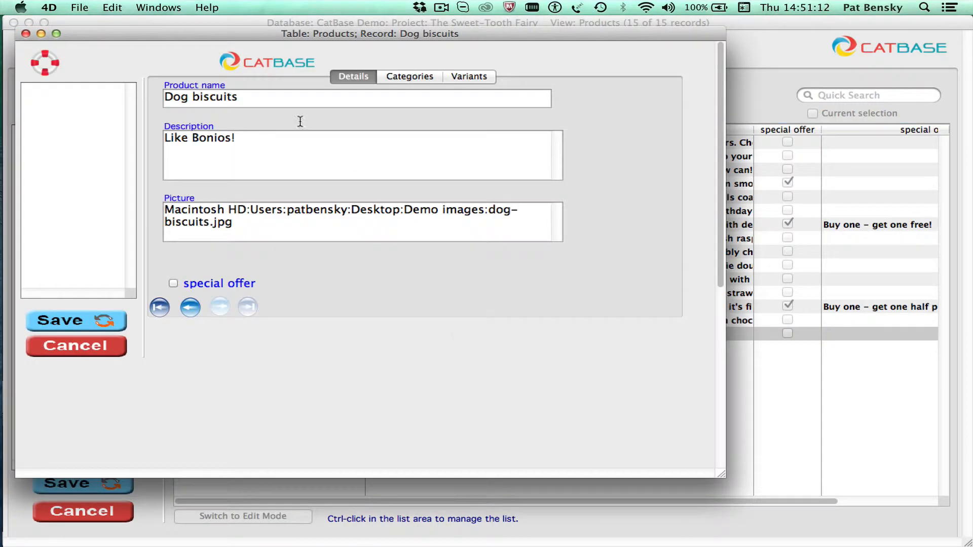
pyautogui.click(260, 143)
pyautogui.press('BackSpace')
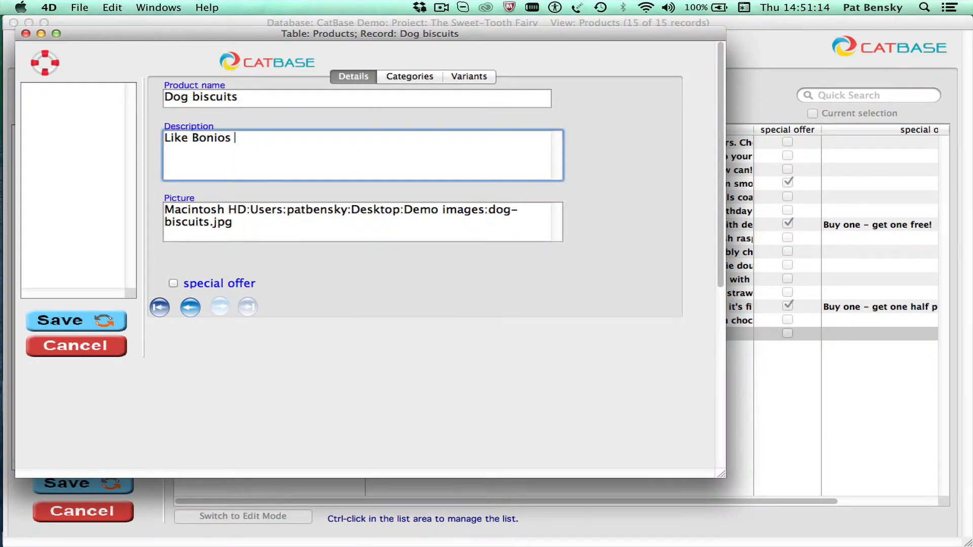
pyautogui.write('only tasti')
pyautogui.write('er.')
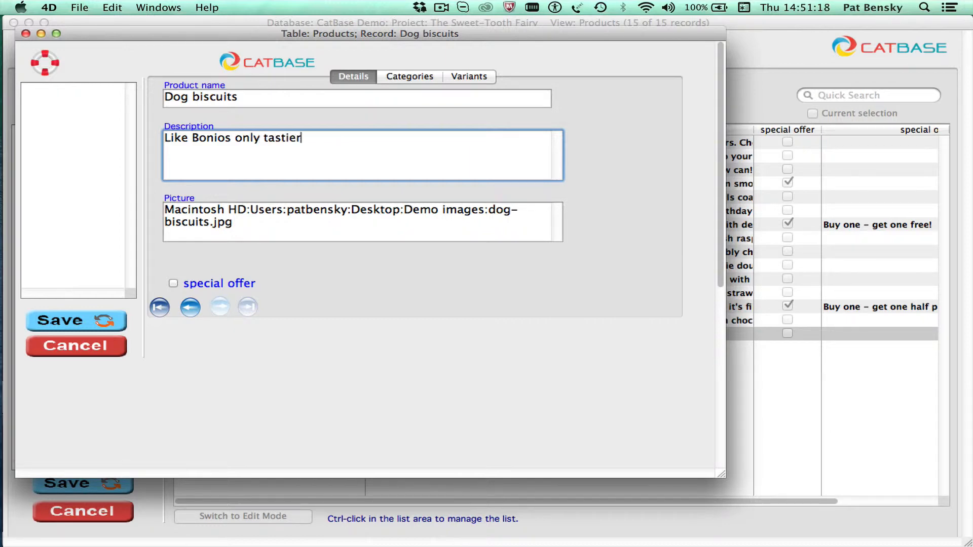
pyautogui.click(74, 319)
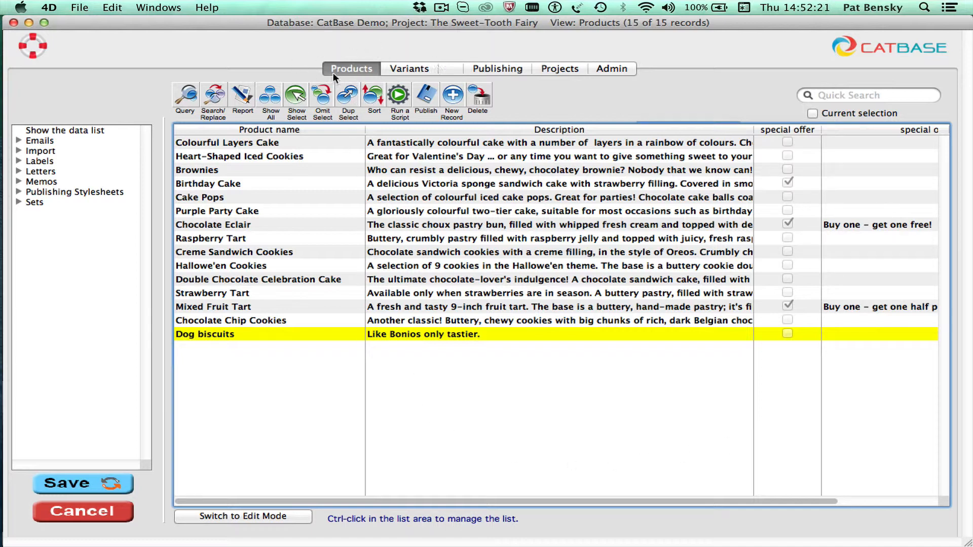
# Show all records of the Variants table and check the entries for the Large and Small variants
pyautogui.click(406, 69)
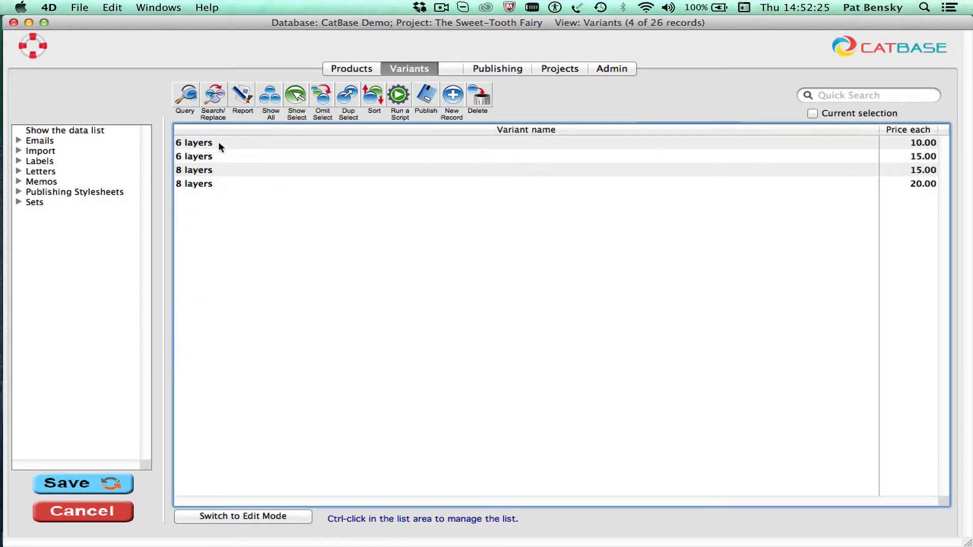
pyautogui.click(274, 95)
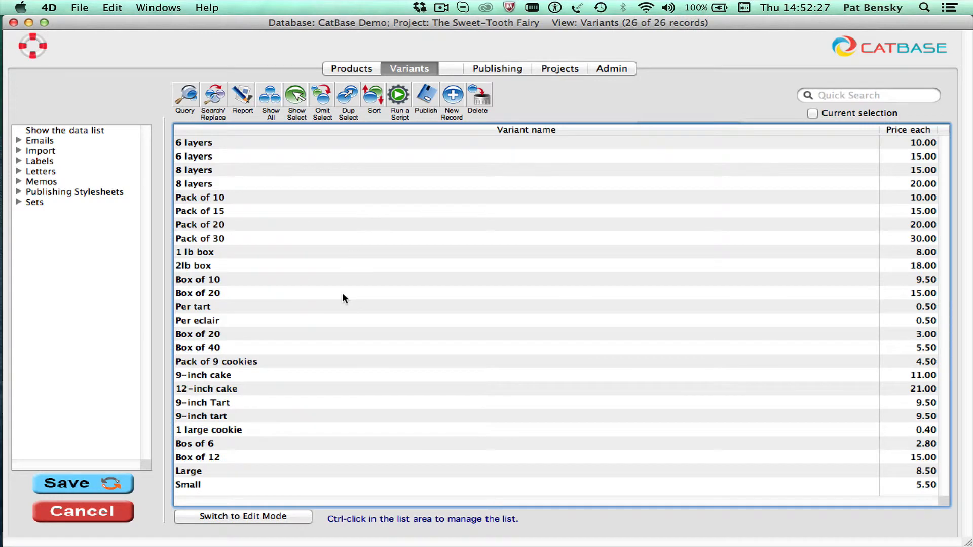
pyautogui.click(220, 469)
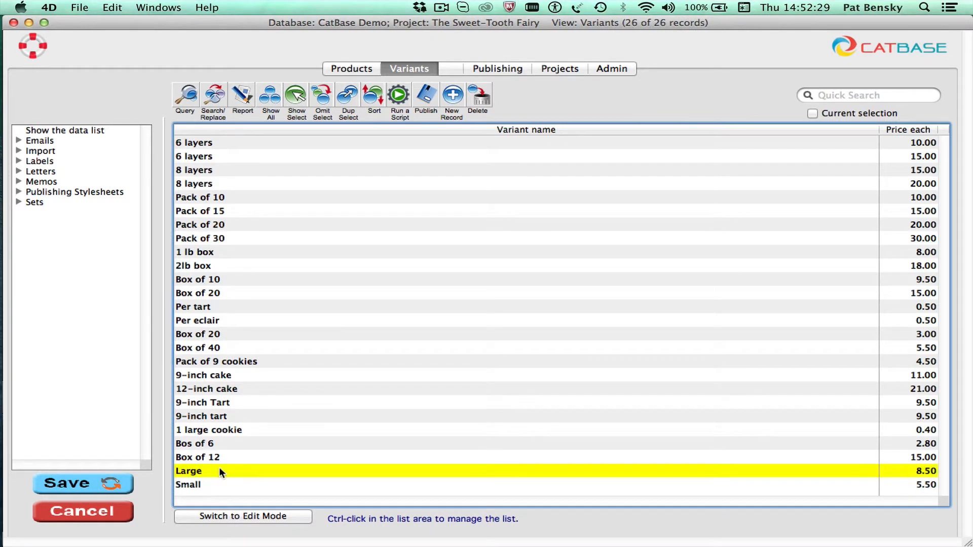
pyautogui.click(219, 485)
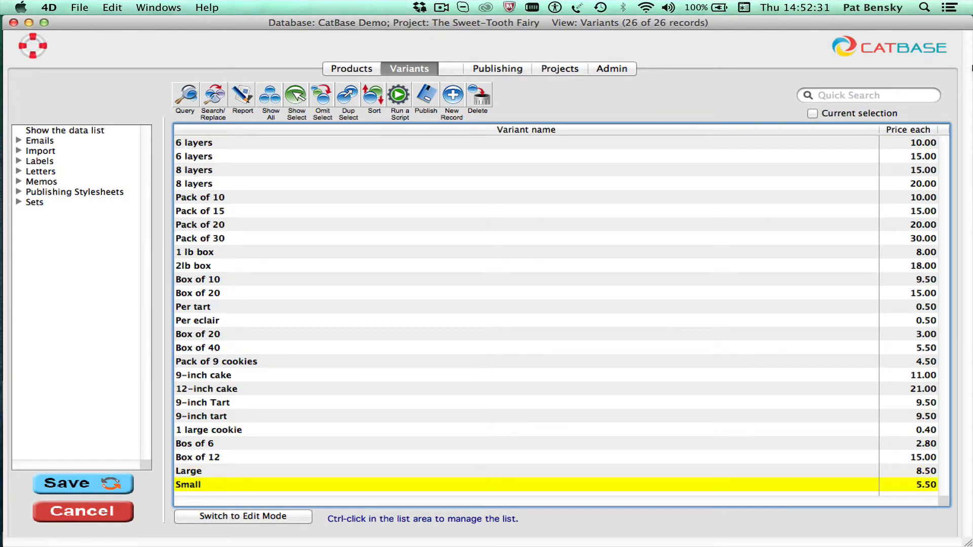
# Add the Pack Qty field as a new column in the variants list
pyautogui.moveTo(879, 129); pyautogui.dragTo(404, 129)
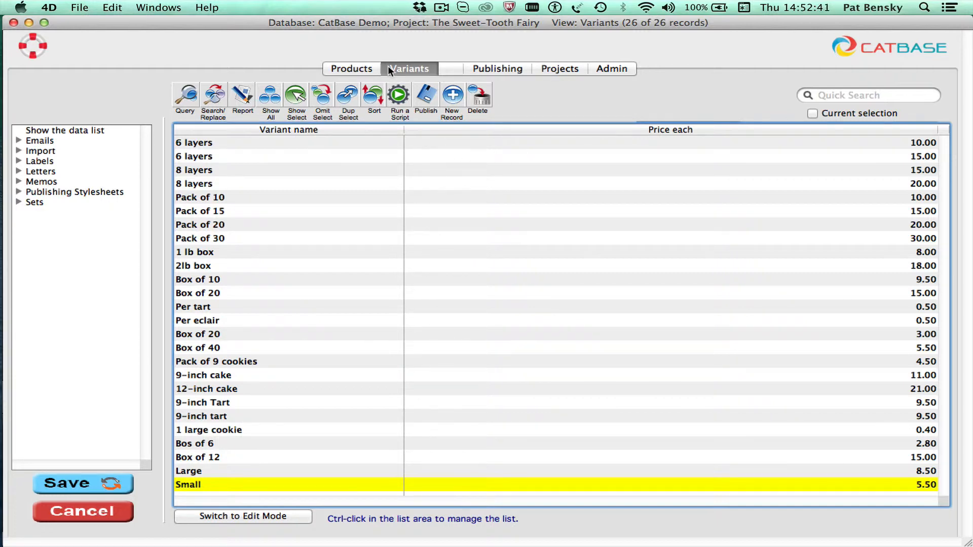
pyautogui.keyDown('ctrl'); pyautogui.click(441, 161); pyautogui.keyUp('ctrl')
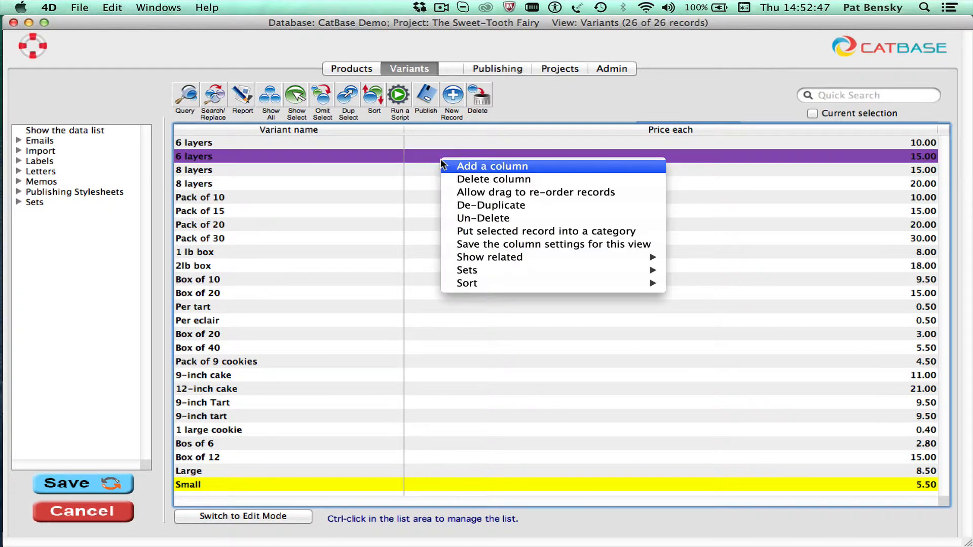
pyautogui.click(471, 167)
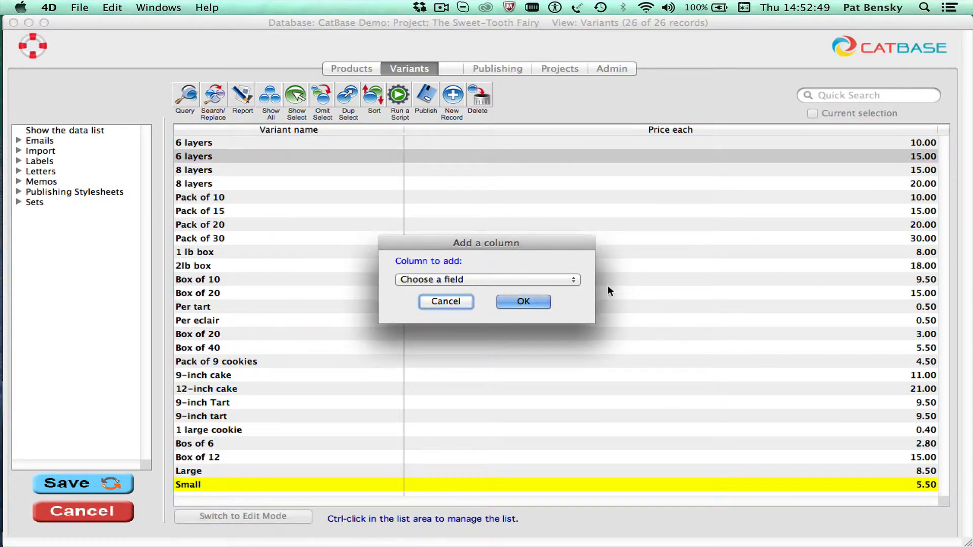
pyautogui.click(463, 280)
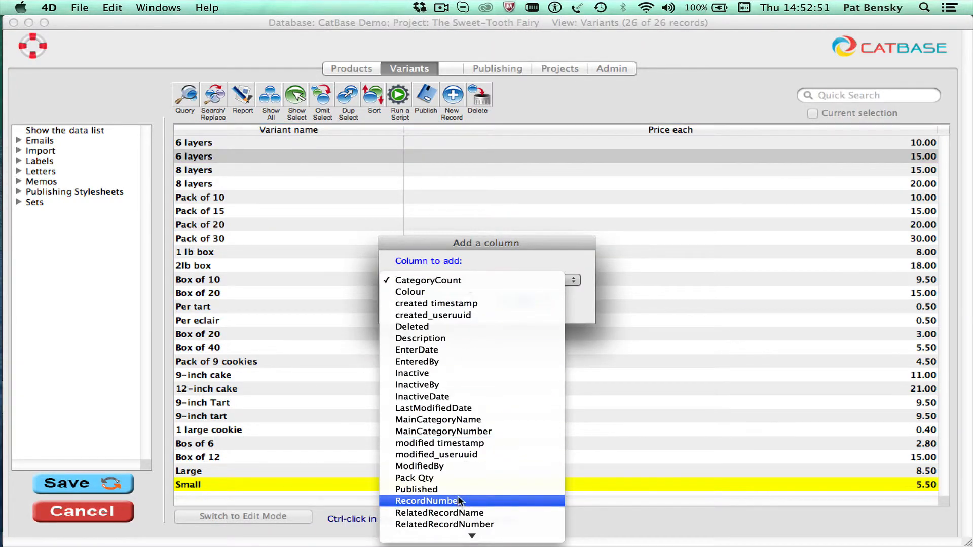
pyautogui.click(445, 478)
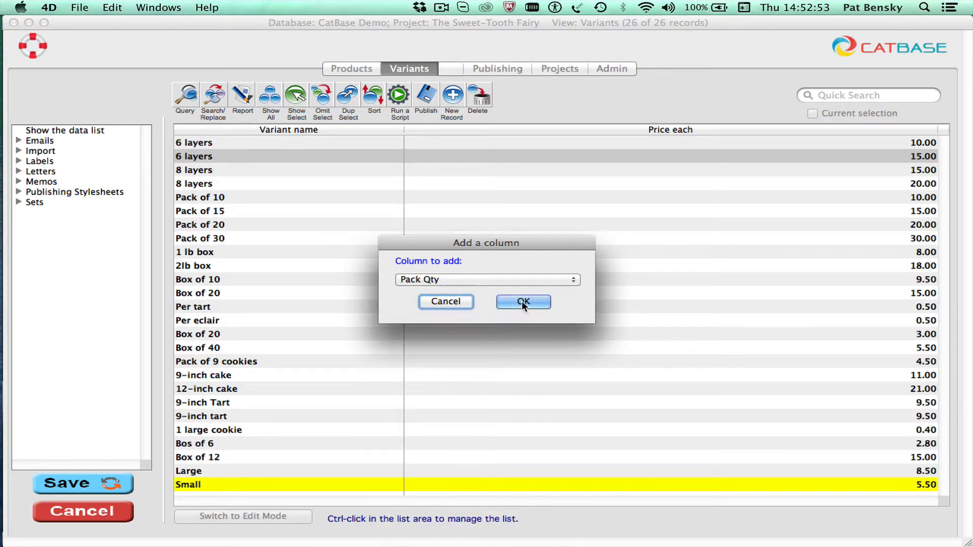
pyautogui.click(524, 302)
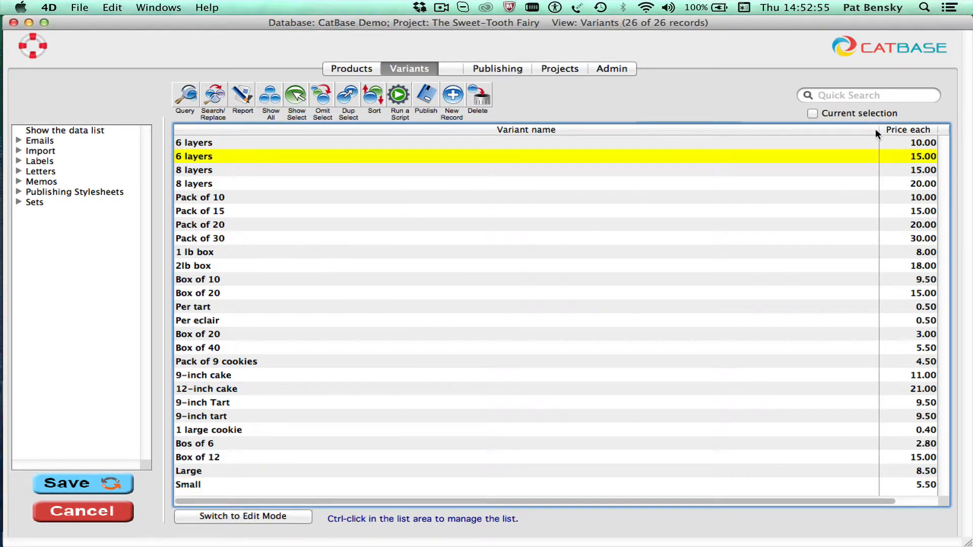
# Narrow the Variant name column, place Pack Qty before Price each, and save the column settings for this view
pyautogui.moveTo(879, 129); pyautogui.dragTo(363, 138)
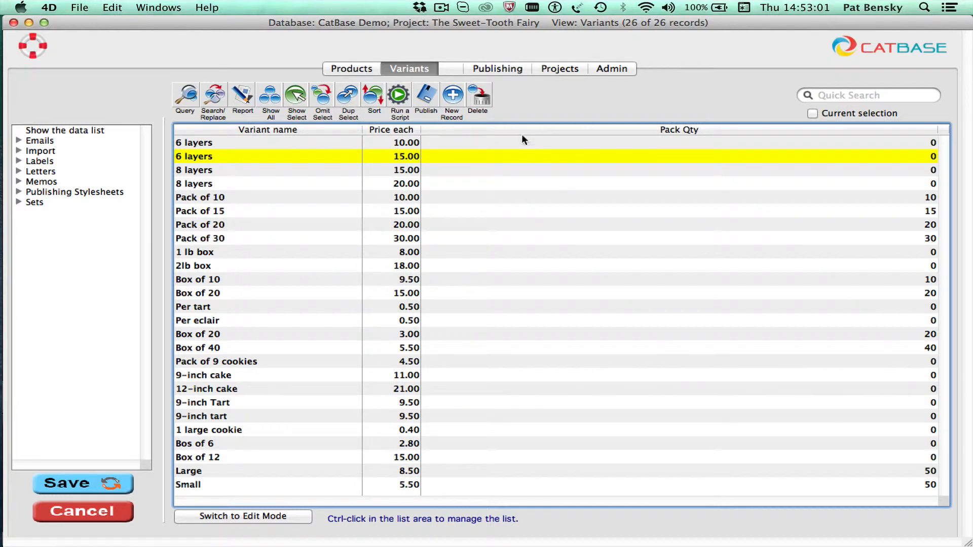
pyautogui.moveTo(493, 126); pyautogui.dragTo(445, 130)
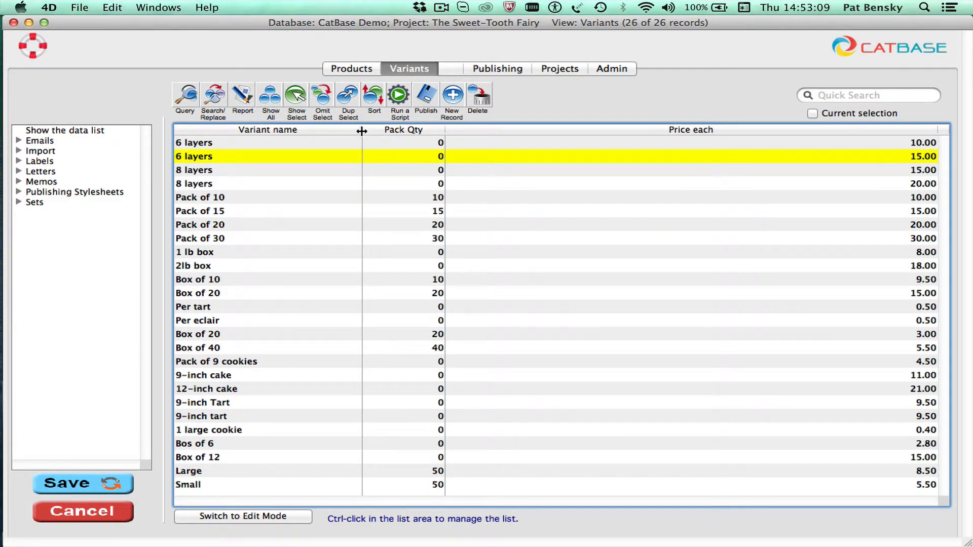
pyautogui.moveTo(363, 130); pyautogui.dragTo(395, 131)
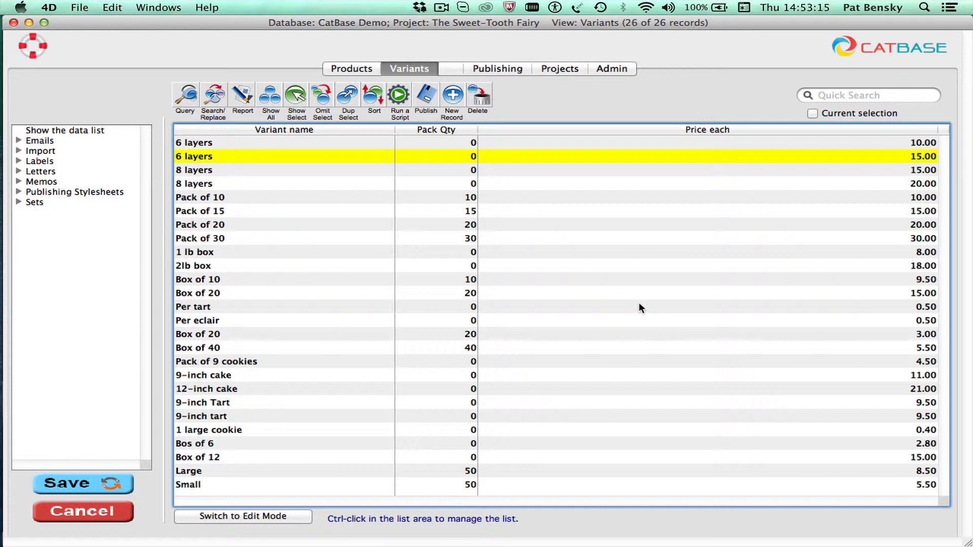
pyautogui.keyDown('ctrl'); pyautogui.click(522, 241); pyautogui.keyUp('ctrl')
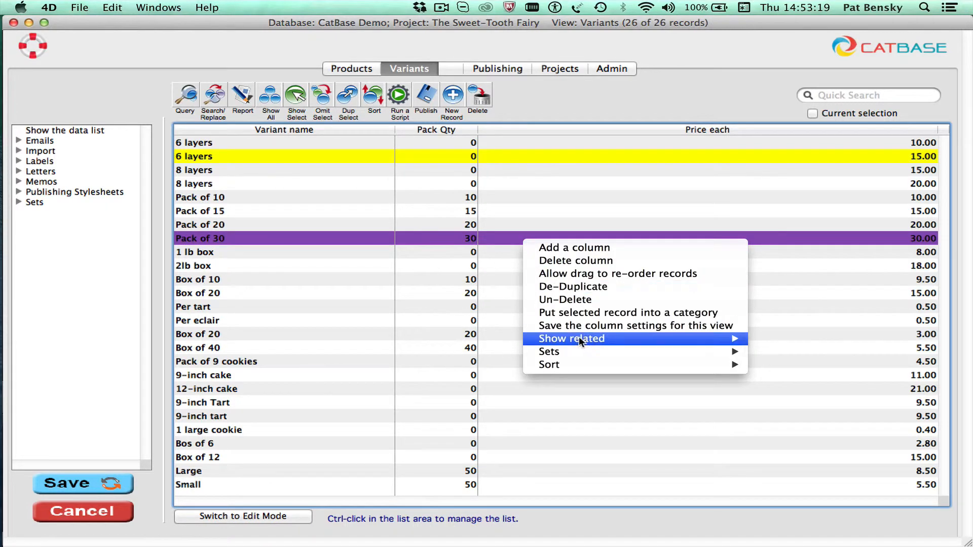
pyautogui.click(689, 327)
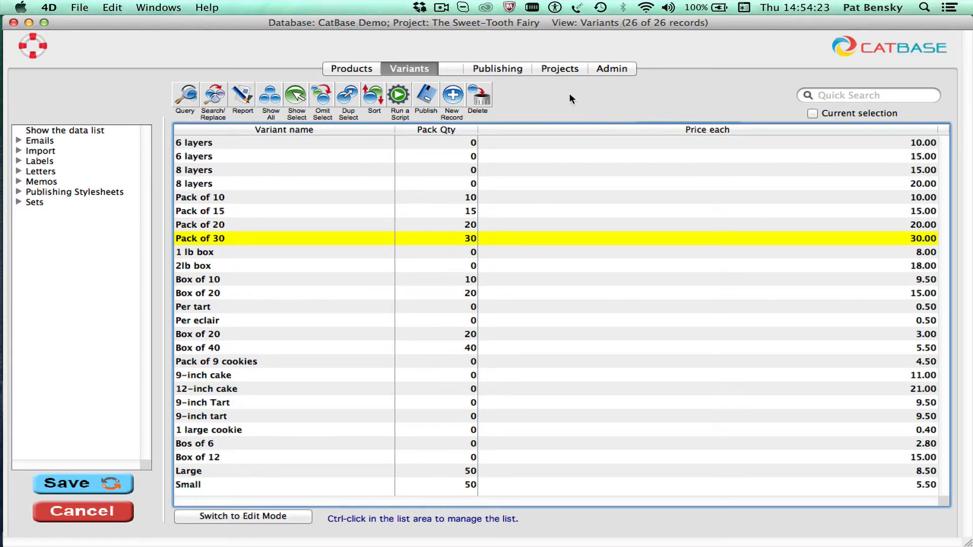
# Open the database's category hierarchy in the administration area and examine the subcategories under Occasions
pyautogui.click(608, 67)
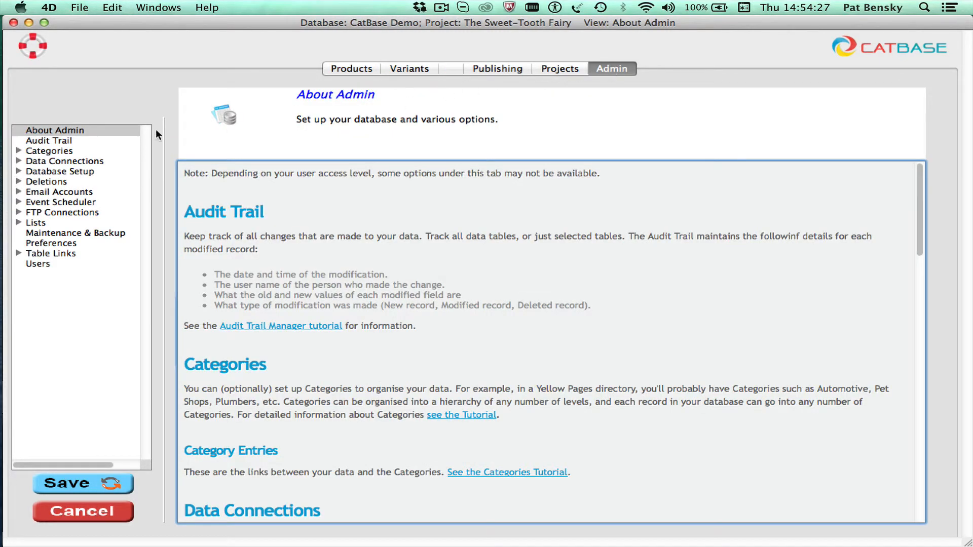
pyautogui.click(17, 150)
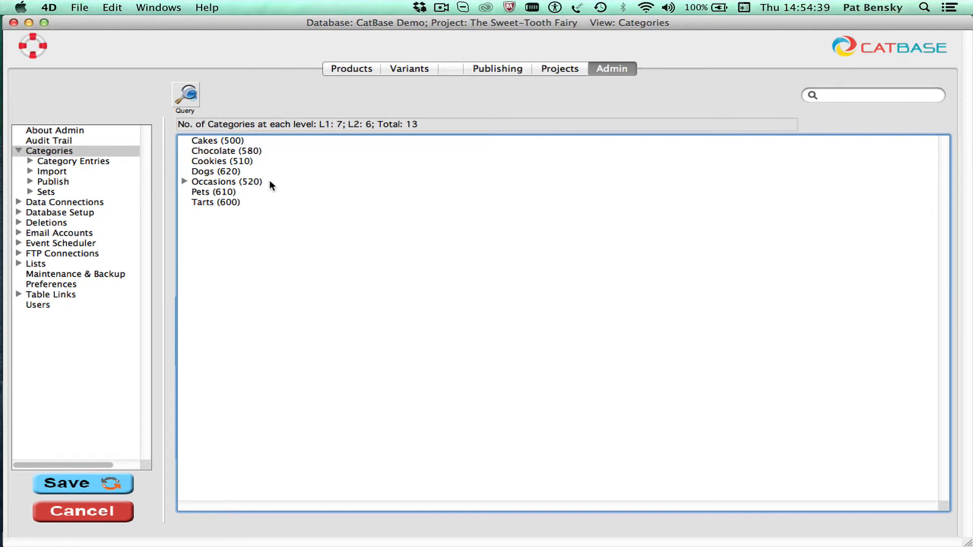
pyautogui.click(184, 181)
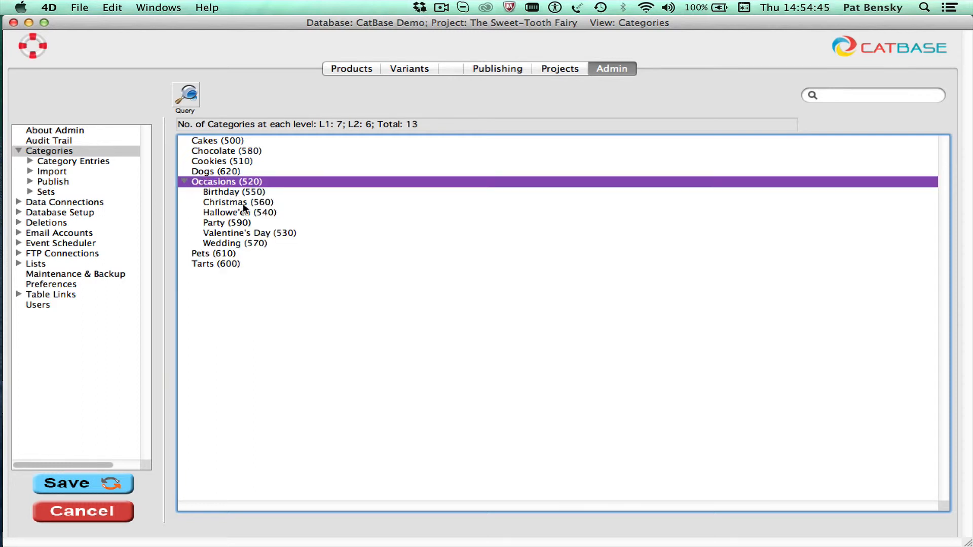
pyautogui.click(256, 296)
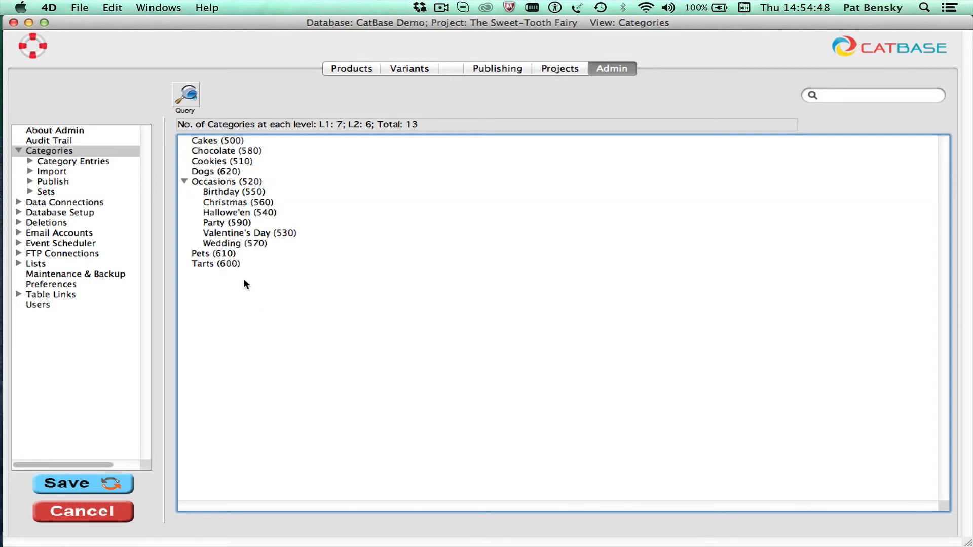
pyautogui.click(185, 182)
# Make the Dogs category a subcategory under Pets and expand Pets to show it
pyautogui.click(209, 193)
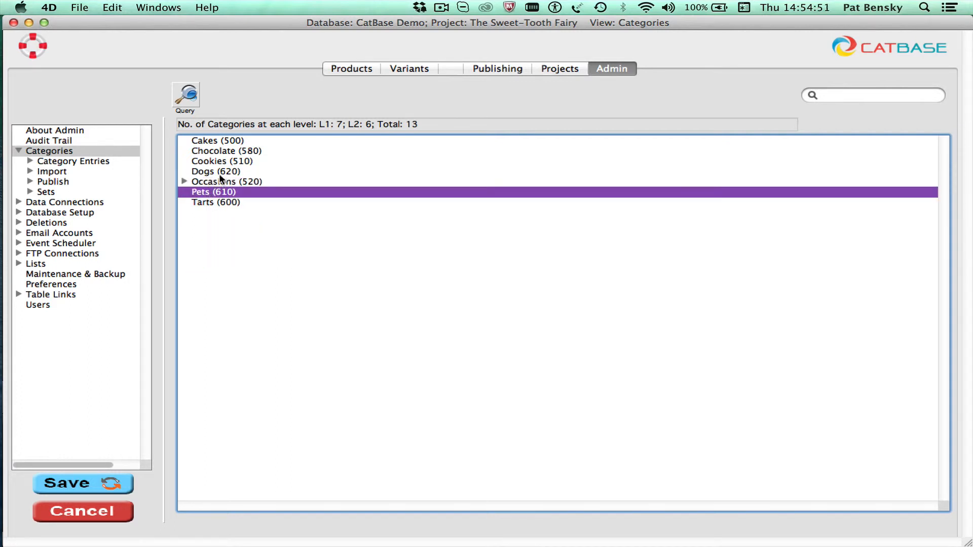
pyautogui.click(222, 173)
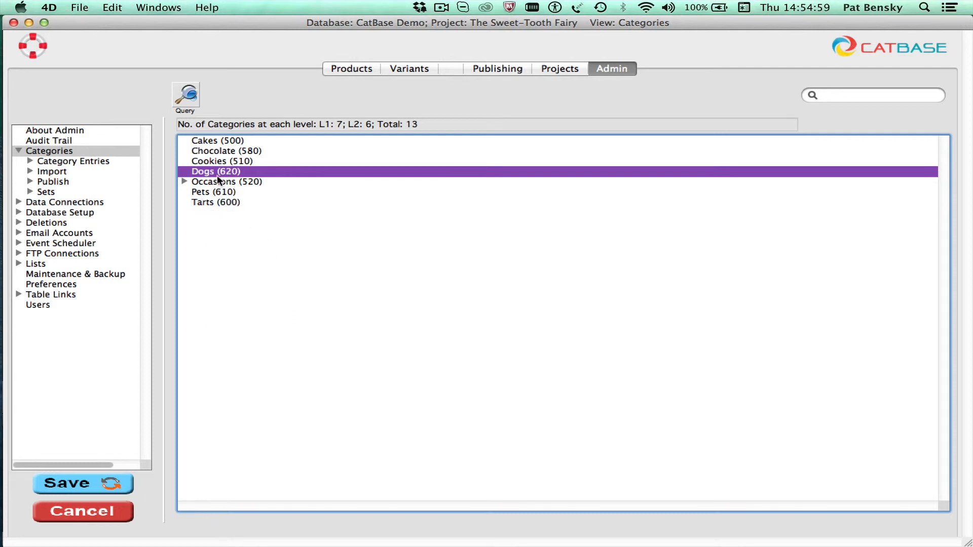
pyautogui.moveTo(204, 168); pyautogui.dragTo(205, 191)
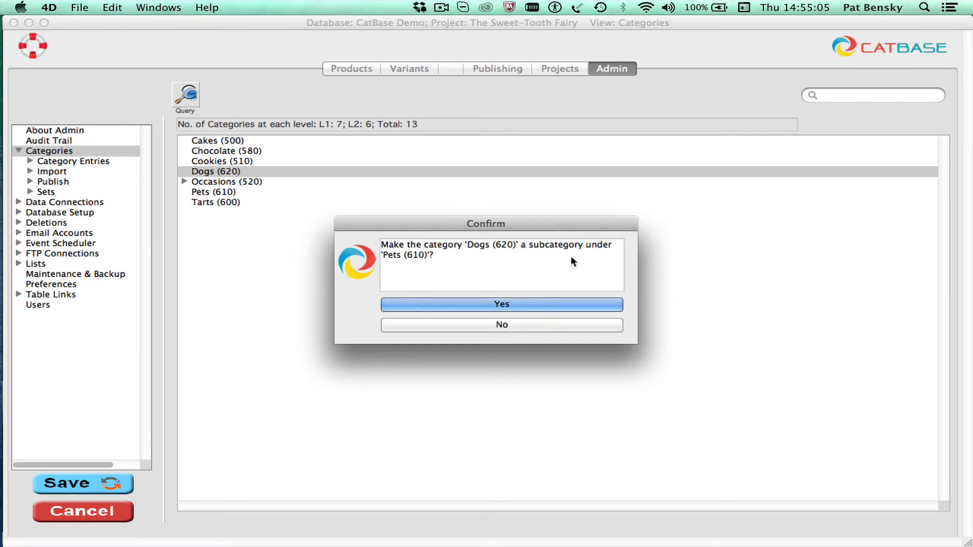
pyautogui.click(532, 303)
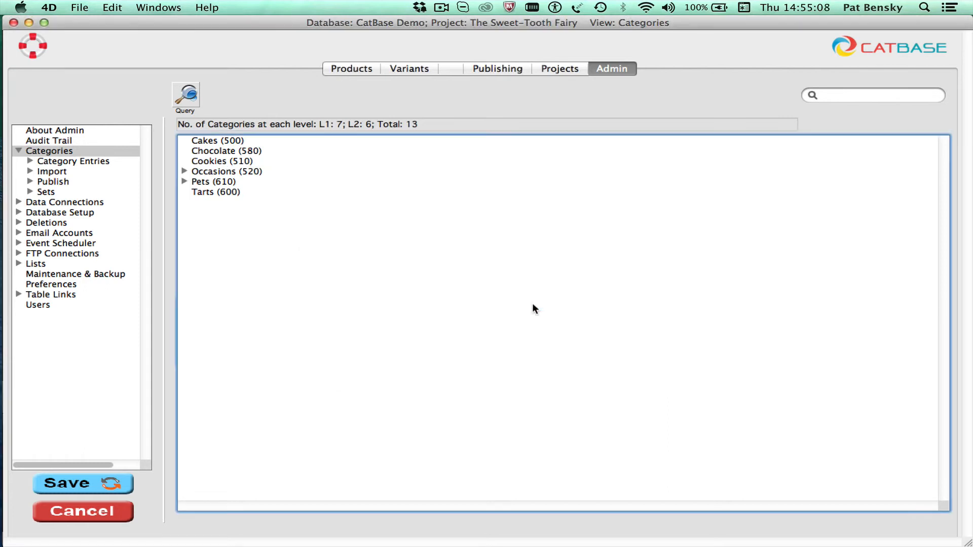
pyautogui.click(184, 179)
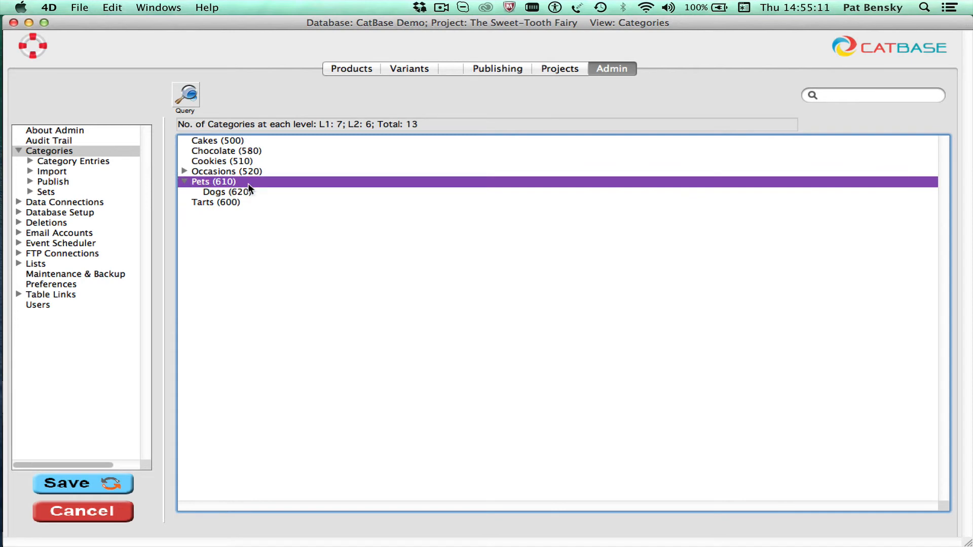
# Add a subcategory named "Cats" under the Pets category and save its properties
pyautogui.rightClick(203, 184)
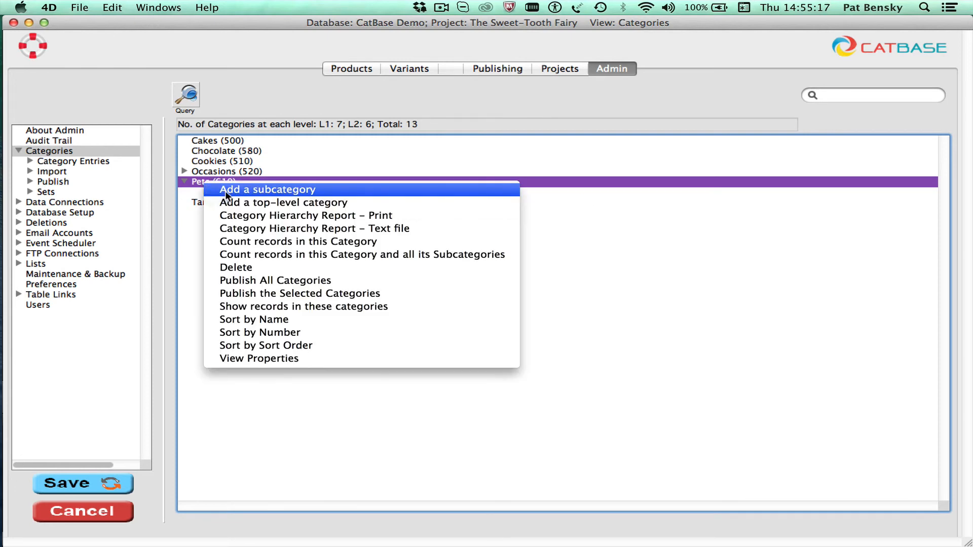
pyautogui.click(225, 190)
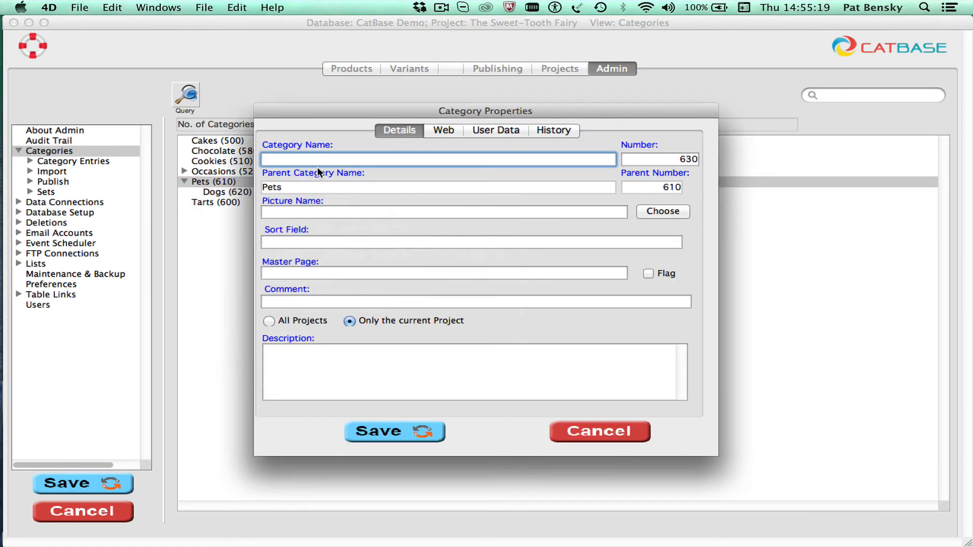
pyautogui.write('Cats')
pyautogui.click(389, 432)
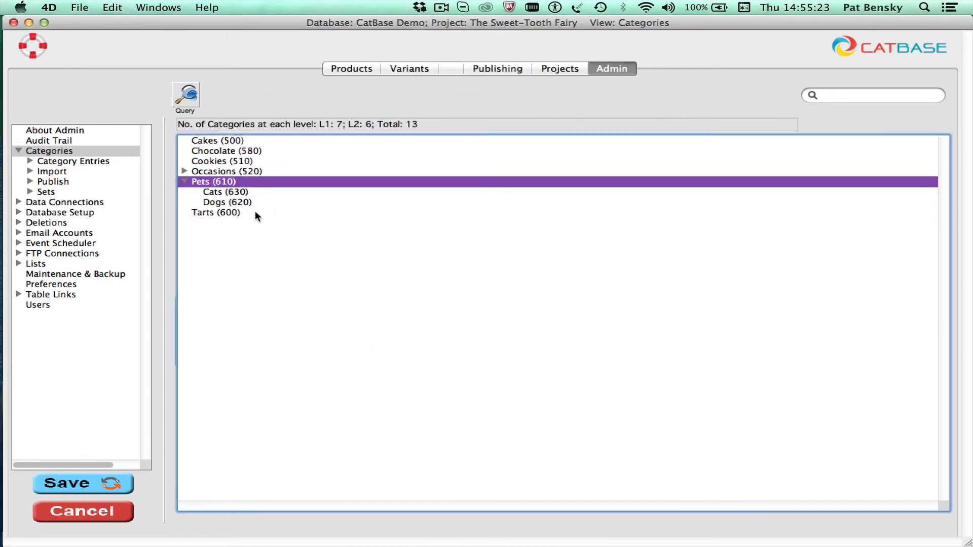